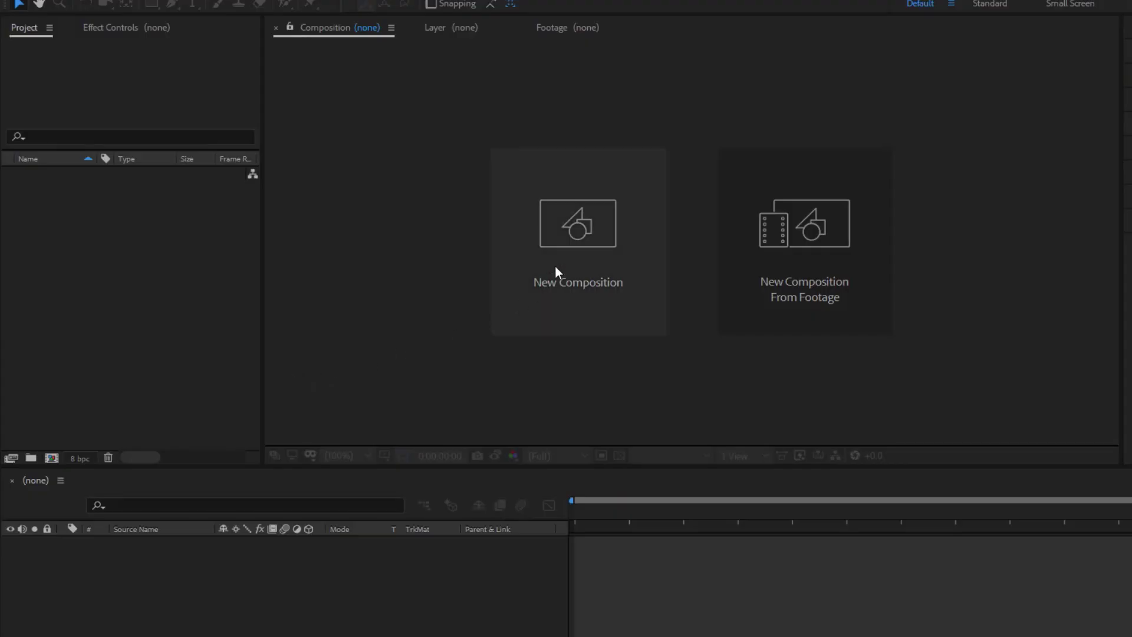
# Create a new composition with default settings and import footage.mp4 into the project.
pyautogui.click(554, 265)
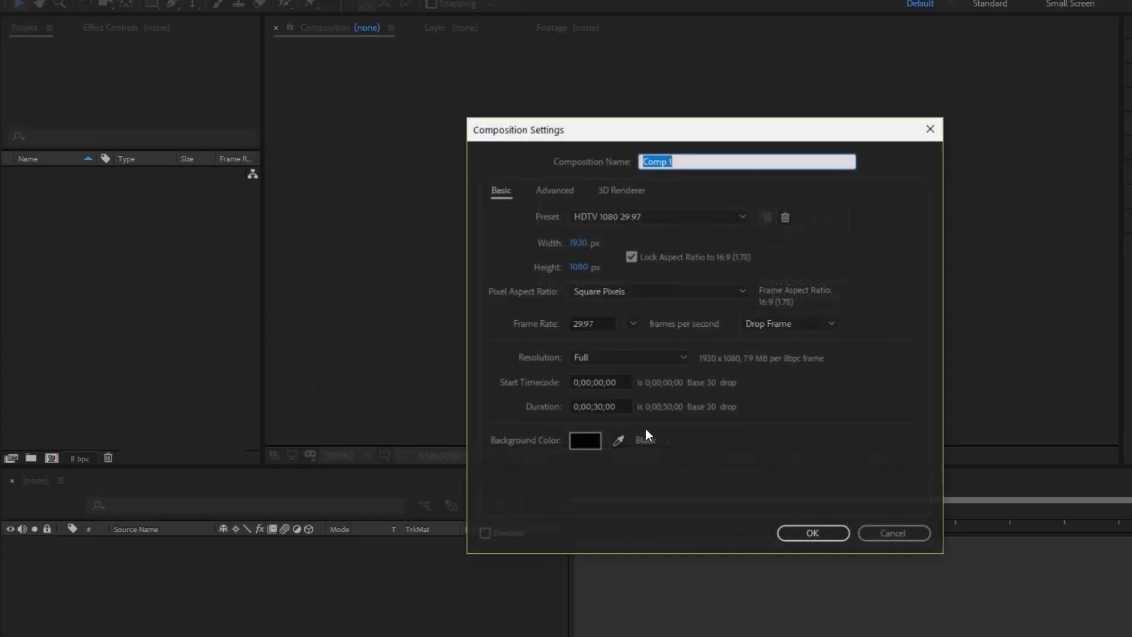
pyautogui.click(797, 534)
pyautogui.rightClick(93, 304)
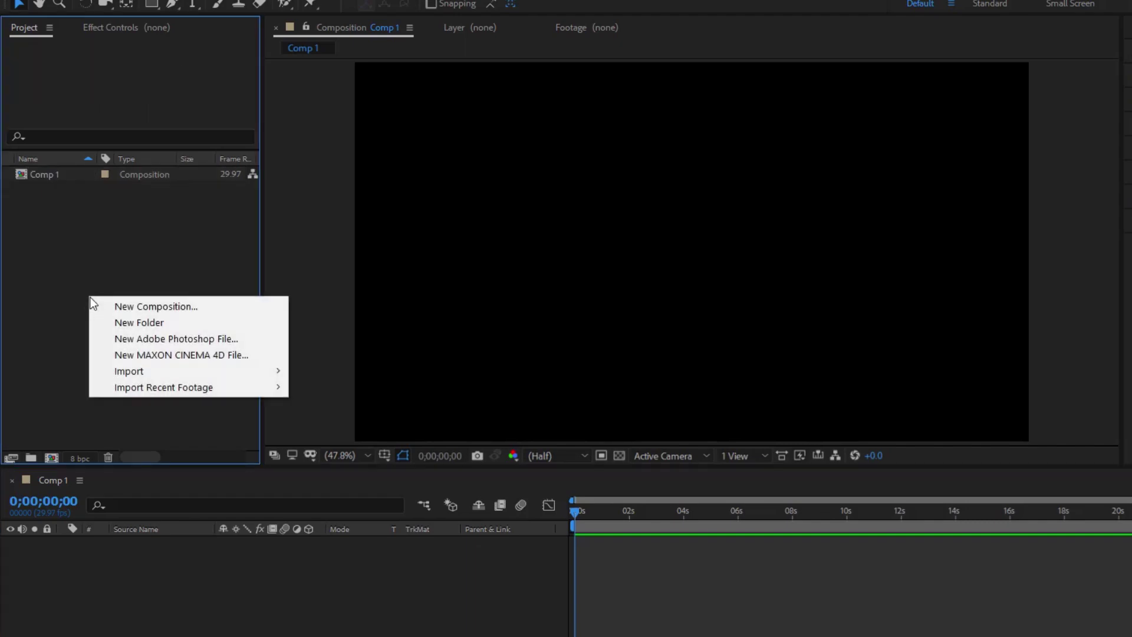
pyautogui.moveTo(225, 378)
pyautogui.click(323, 371)
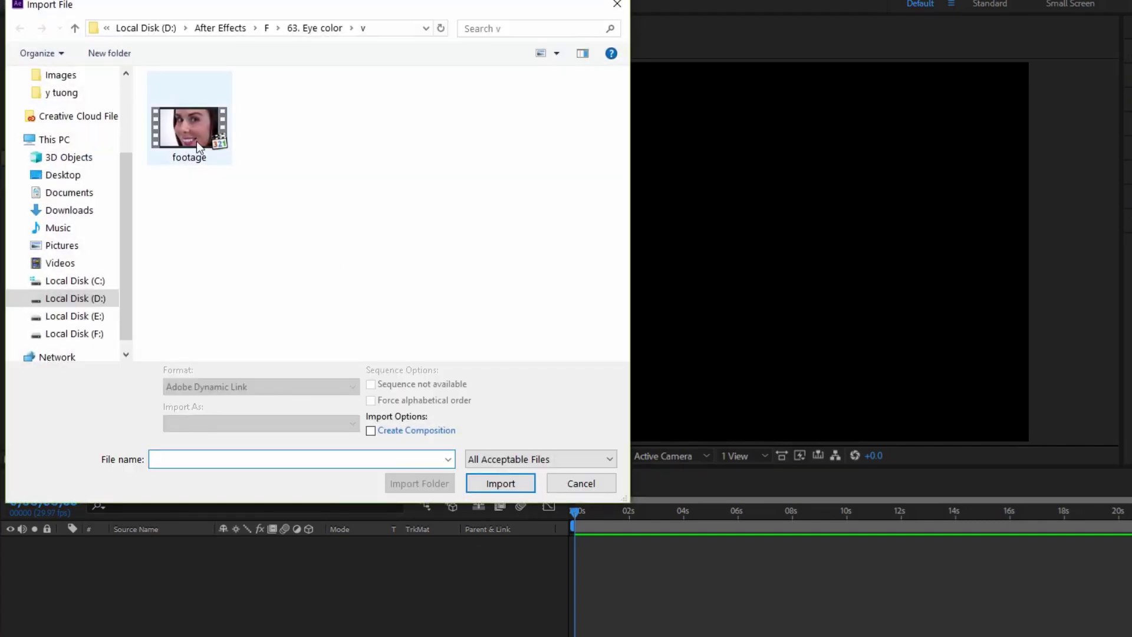
pyautogui.click(189, 127)
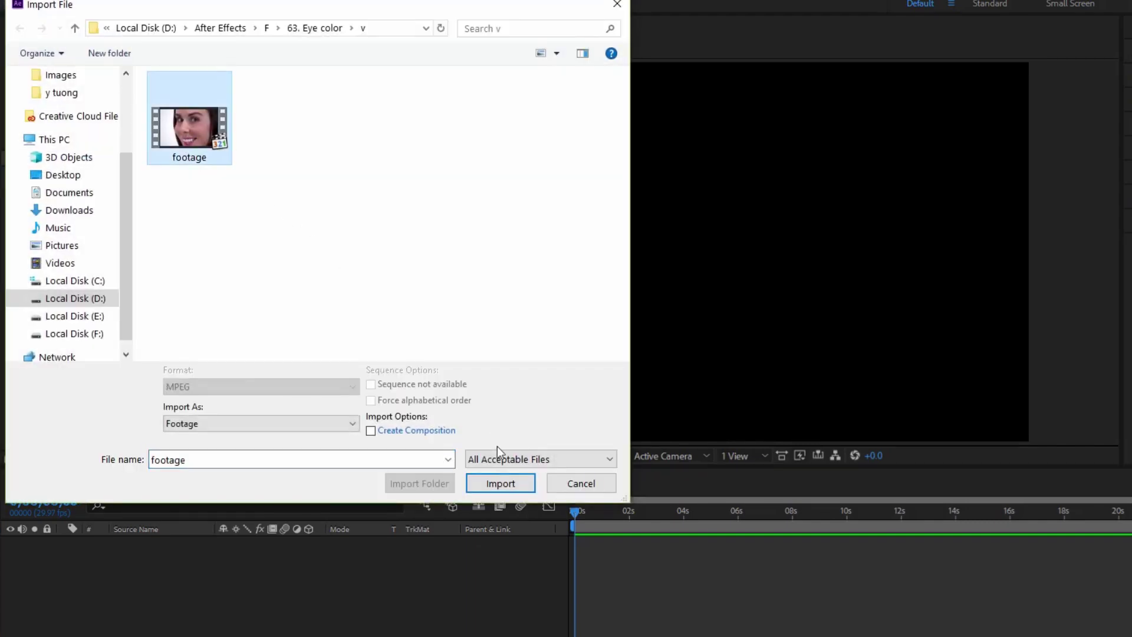
pyautogui.click(500, 483)
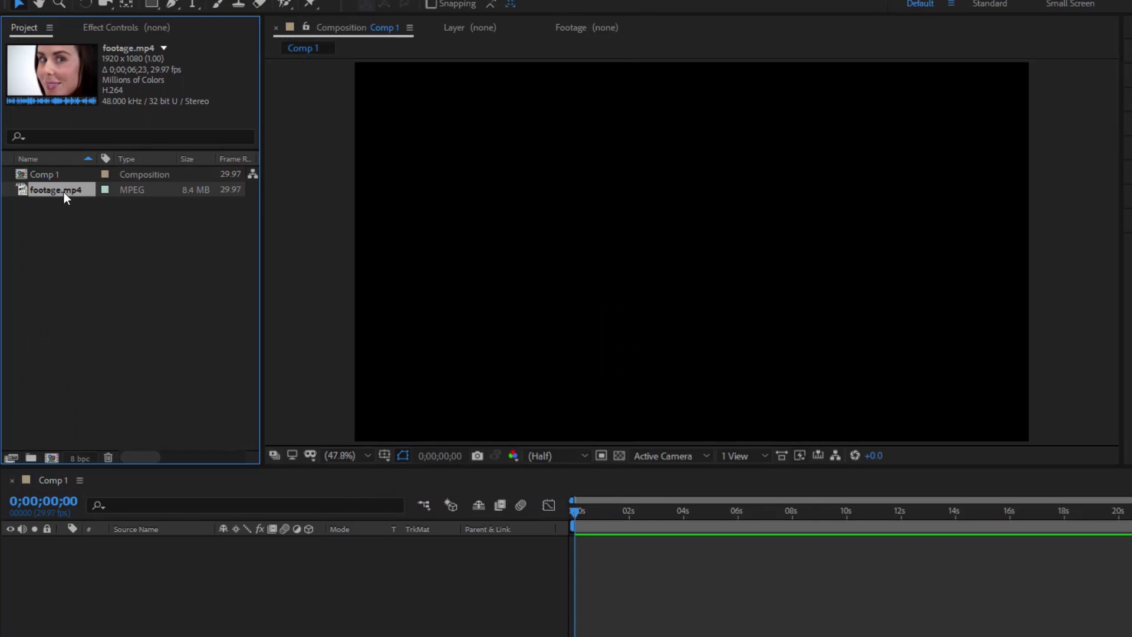
# Add footage.mp4 to Comp 1 and trim the composition to end at 0;00;06;22.
pyautogui.moveTo(115, 569); pyautogui.dragTo(122, 581)
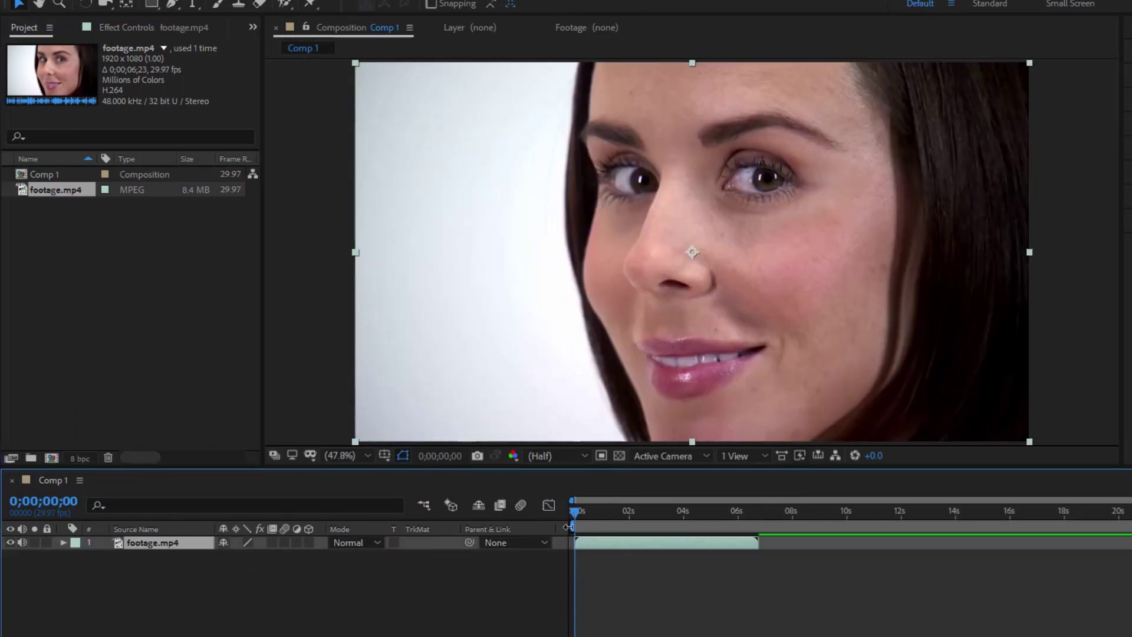
pyautogui.moveTo(577, 515); pyautogui.dragTo(762, 530)
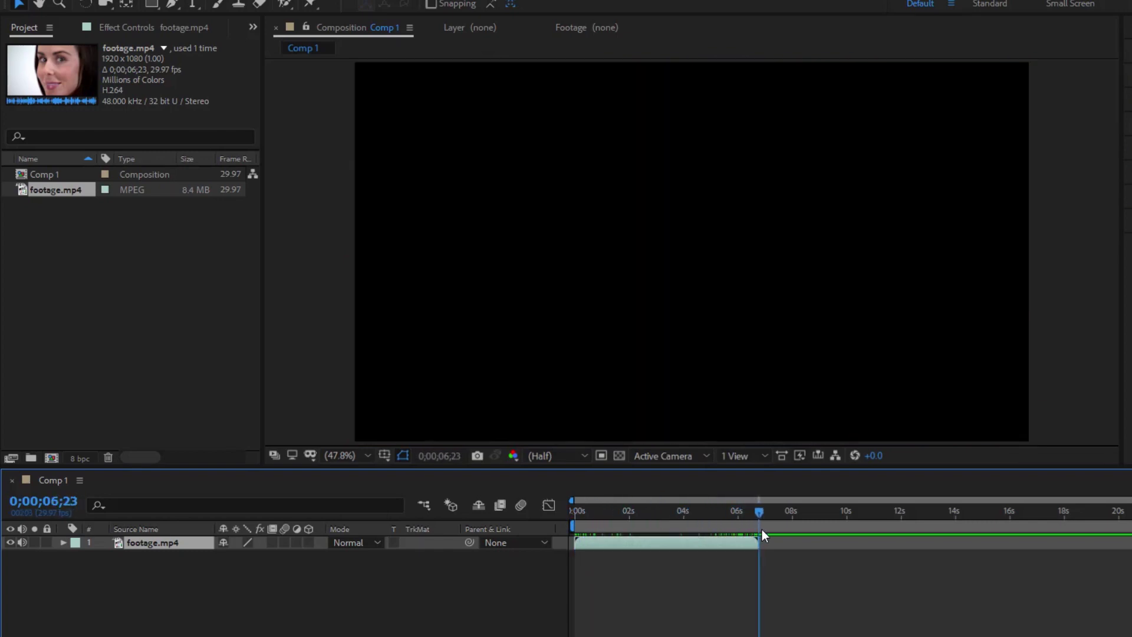
pyautogui.press('n')
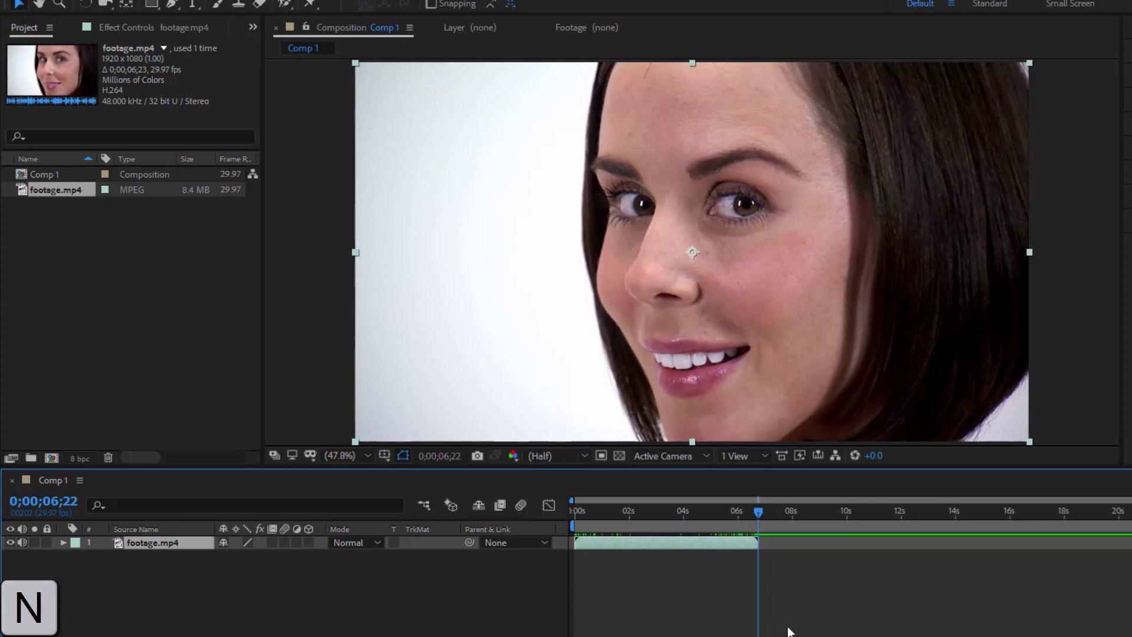
pyautogui.rightClick(656, 524)
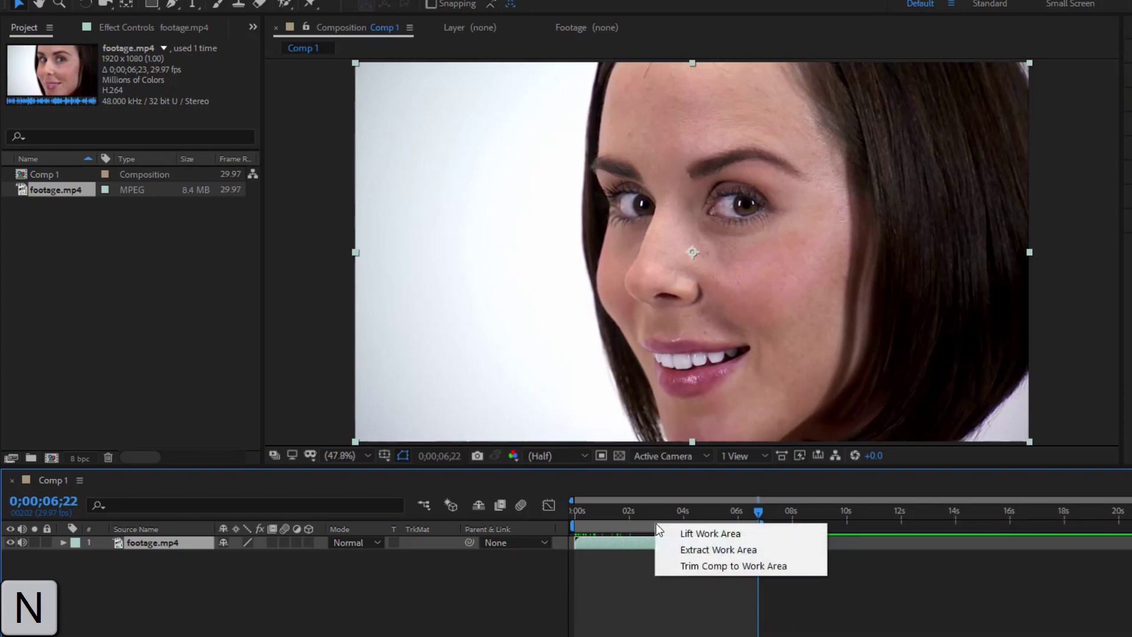
pyautogui.click(699, 565)
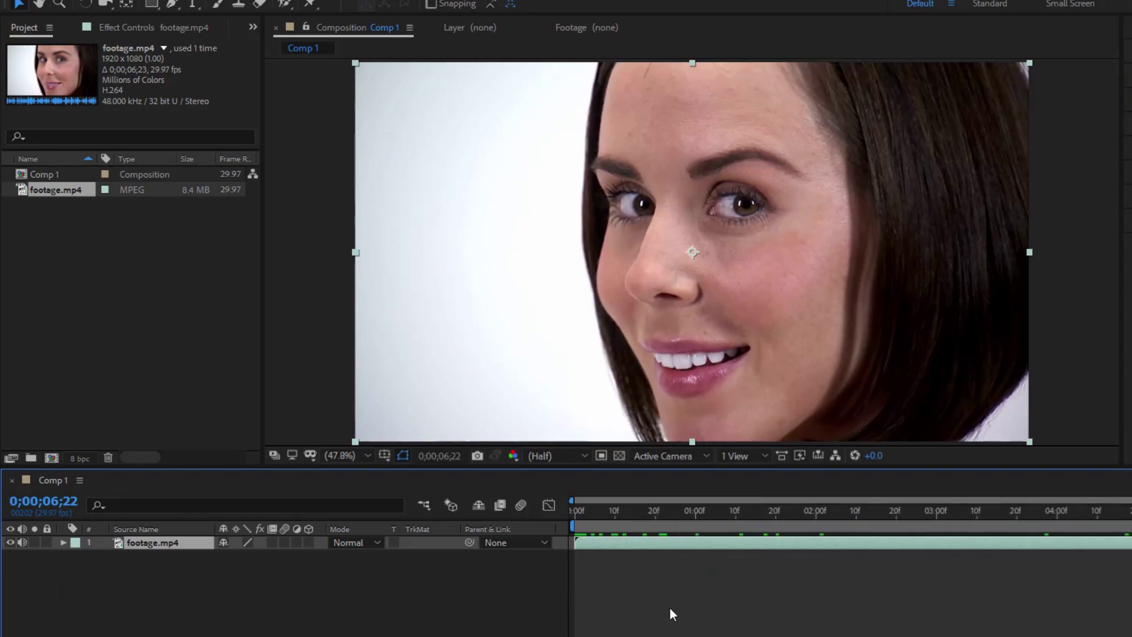
# Add a Null Object layer and rename it 'motion'.
pyautogui.rightClick(146, 565)
pyautogui.moveTo(182, 405)
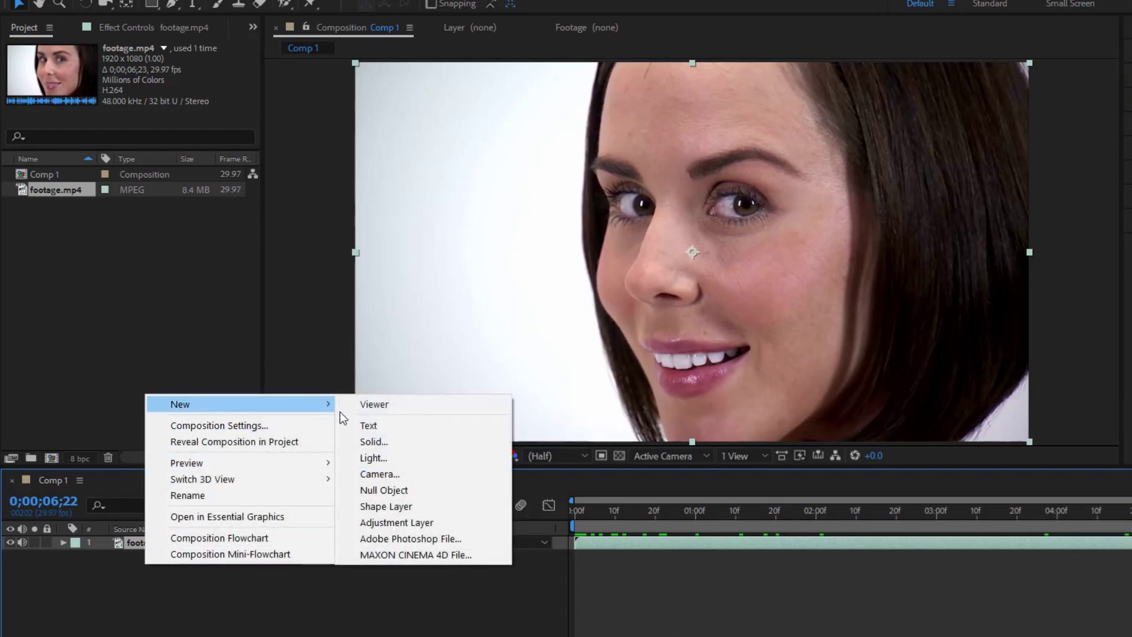
pyautogui.click(375, 491)
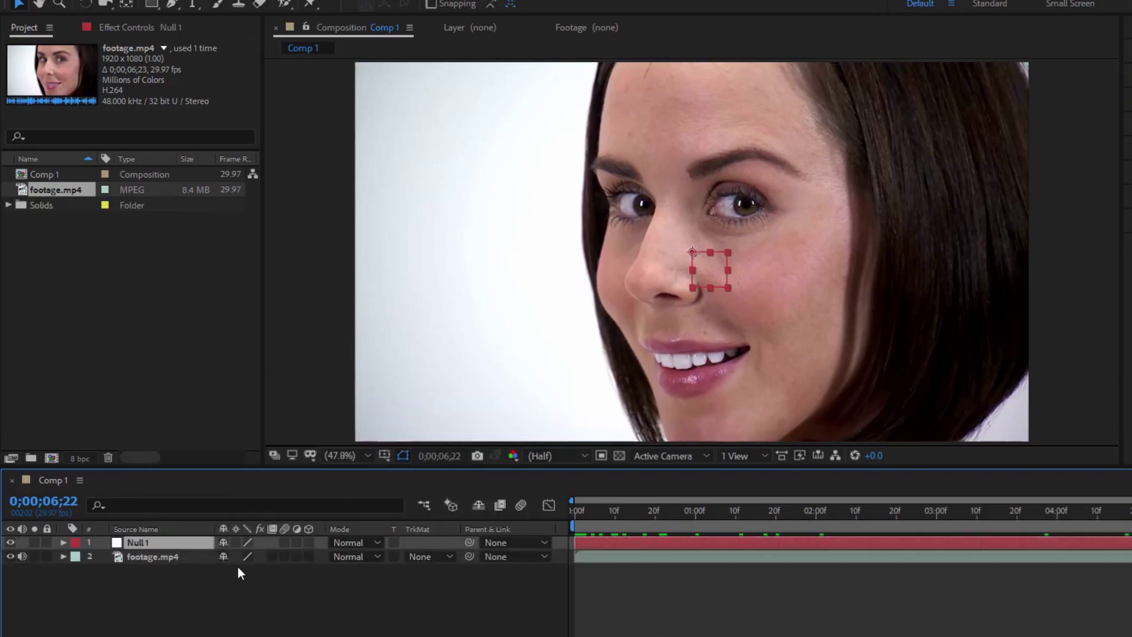
pyautogui.press('Return')
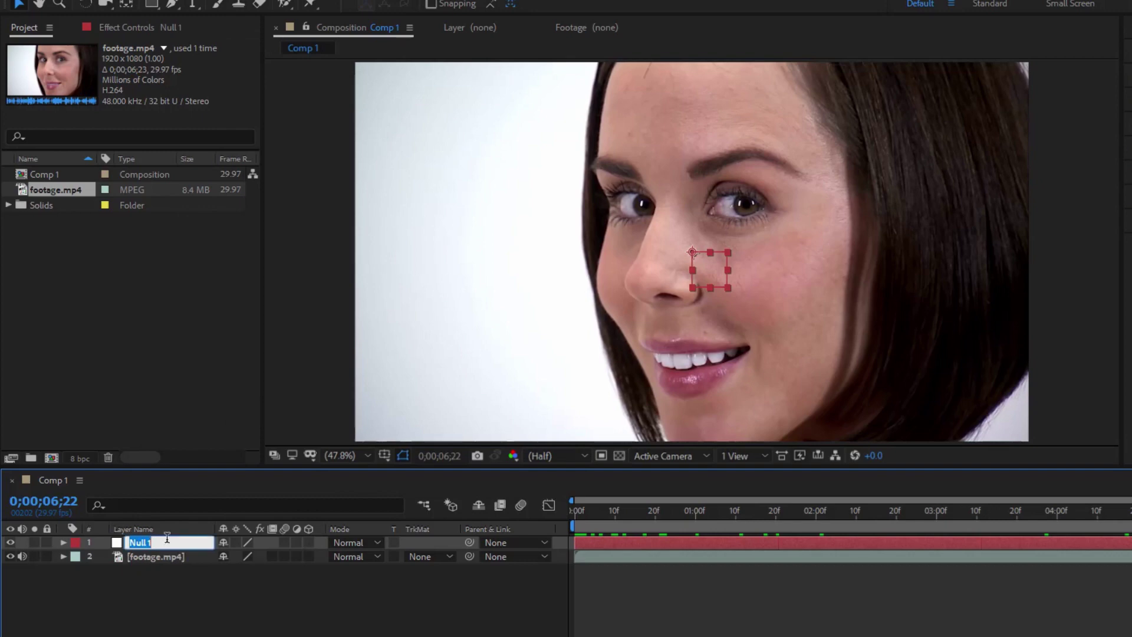
pyautogui.write('motion')
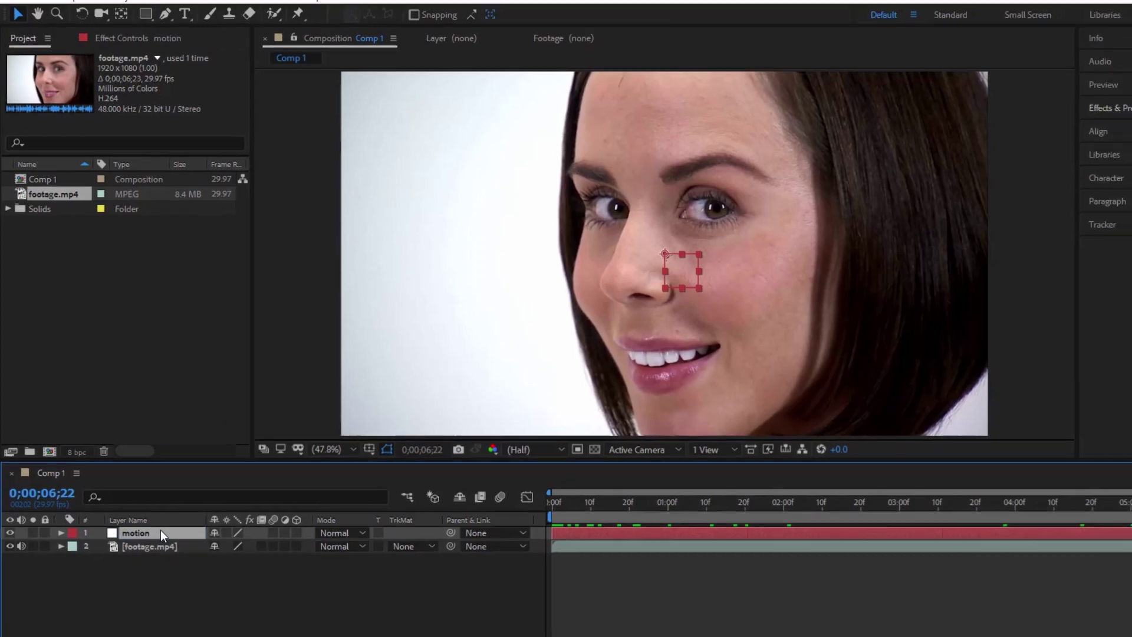
pyautogui.press('Return')
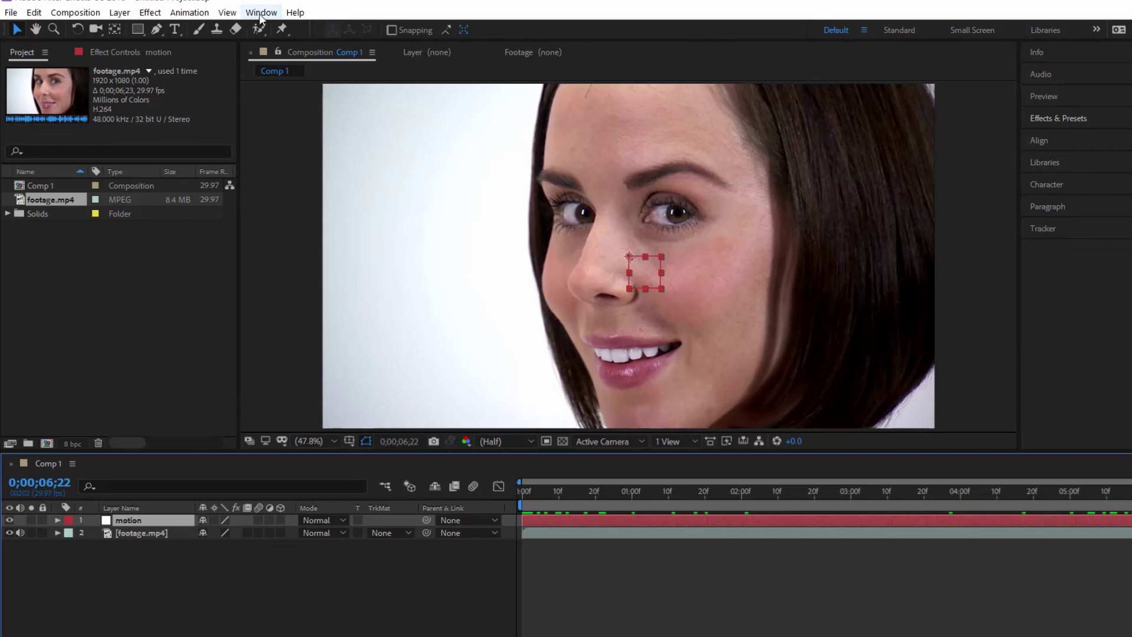
# Show the Tracker panel and select the footage.mp4 layer for tracking.
pyautogui.click(261, 13)
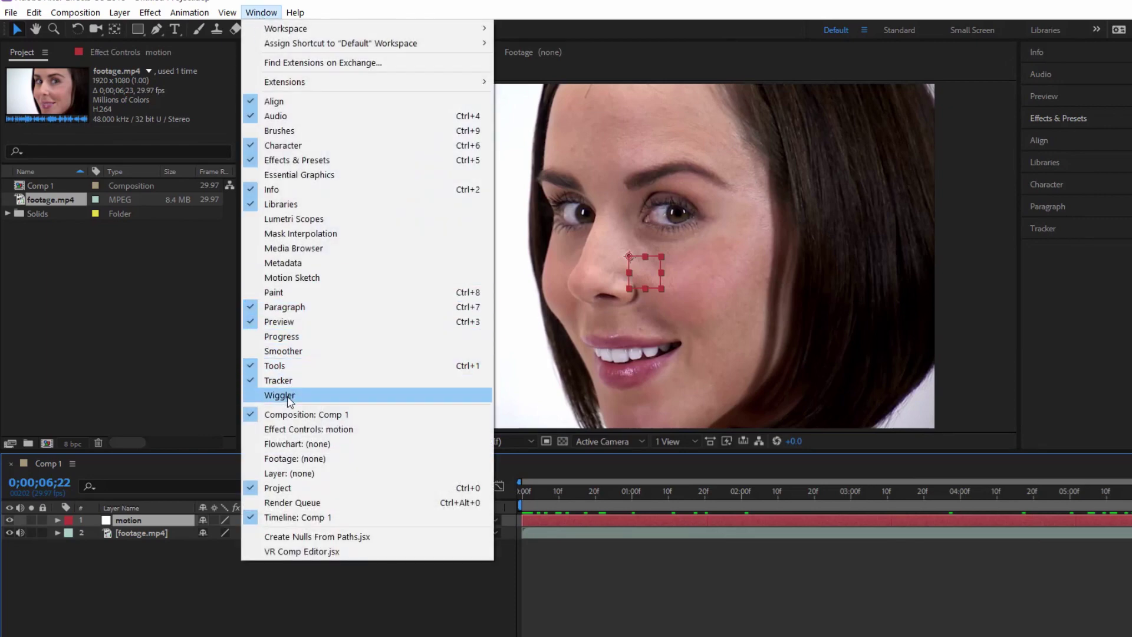
pyautogui.click(281, 380)
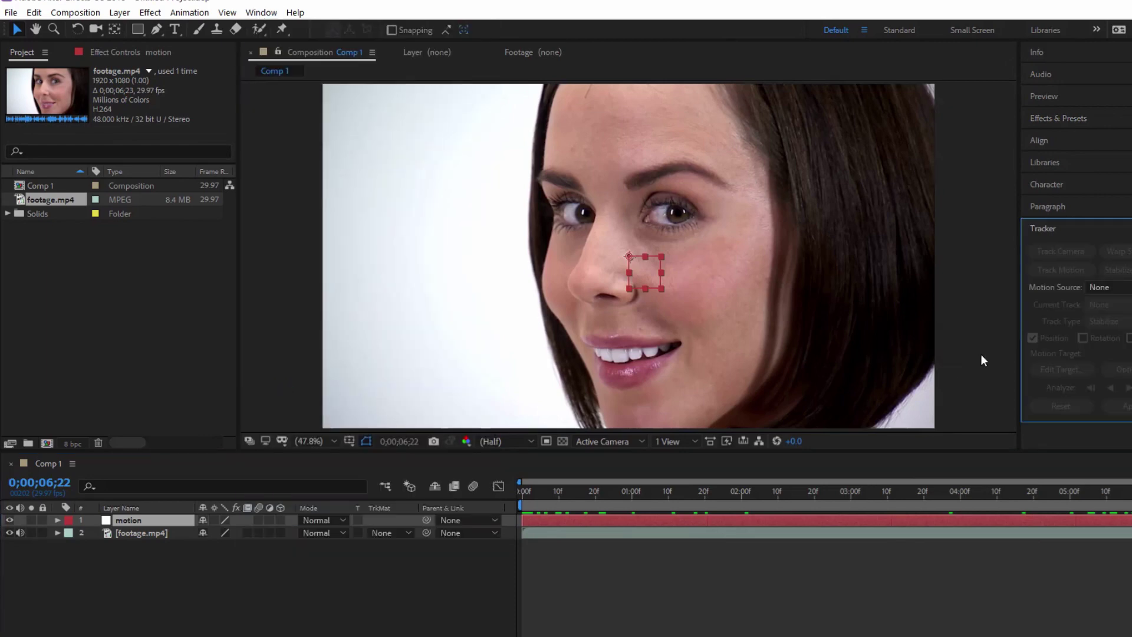
pyautogui.click(152, 533)
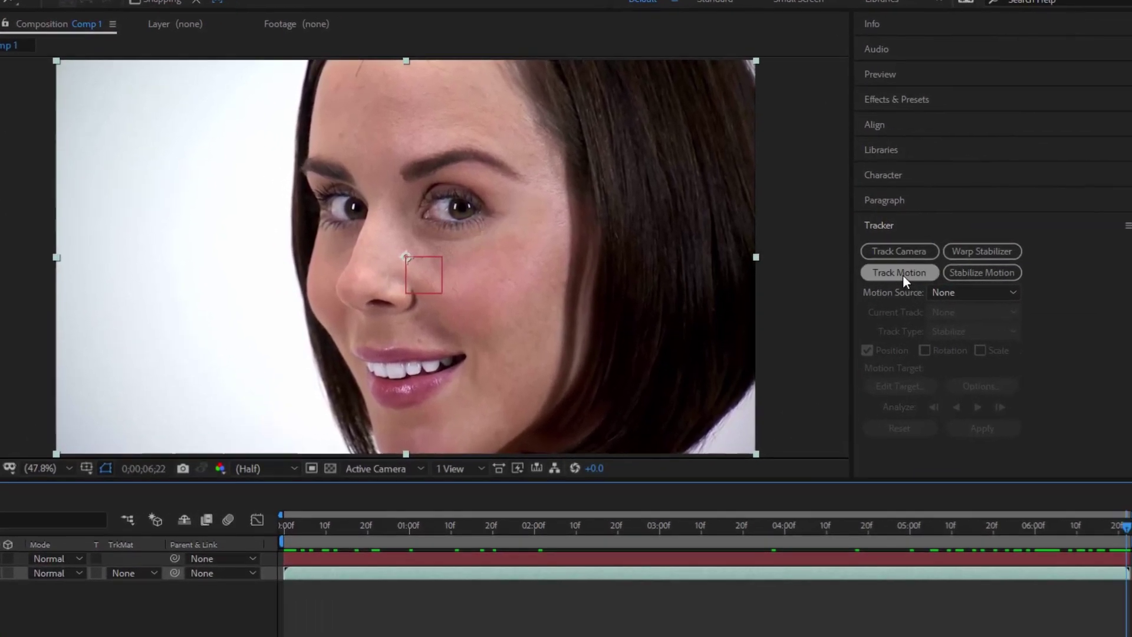
# Start Track Motion, fit Track Point 1 over the right eye at frame 0, and analyze forward.
pyautogui.click(901, 273)
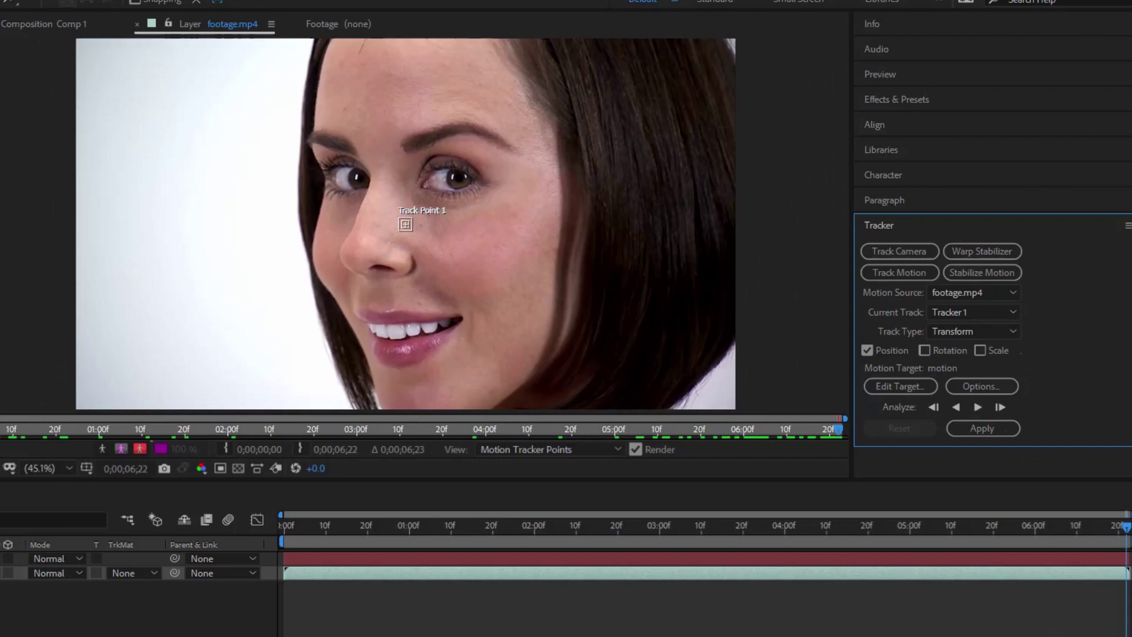
pyautogui.moveTo(1126, 526); pyautogui.dragTo(213, 592)
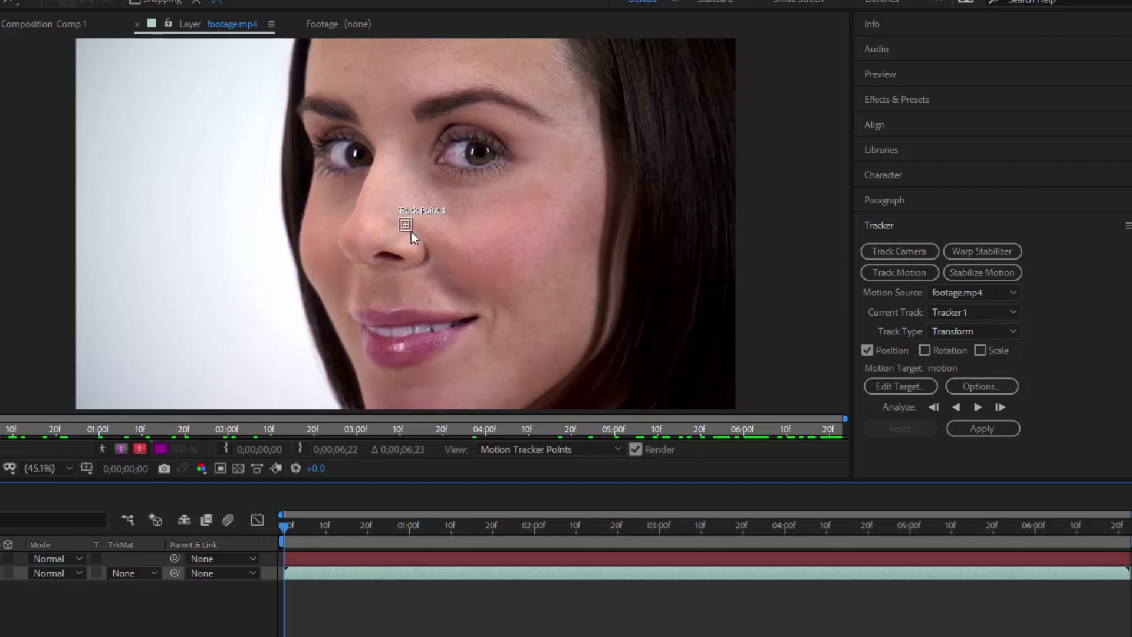
pyautogui.moveTo(422, 241)
pyautogui.mouseDown()
pyautogui.moveTo(437, 263)
pyautogui.moveTo(499, 177)
pyautogui.mouseUp()
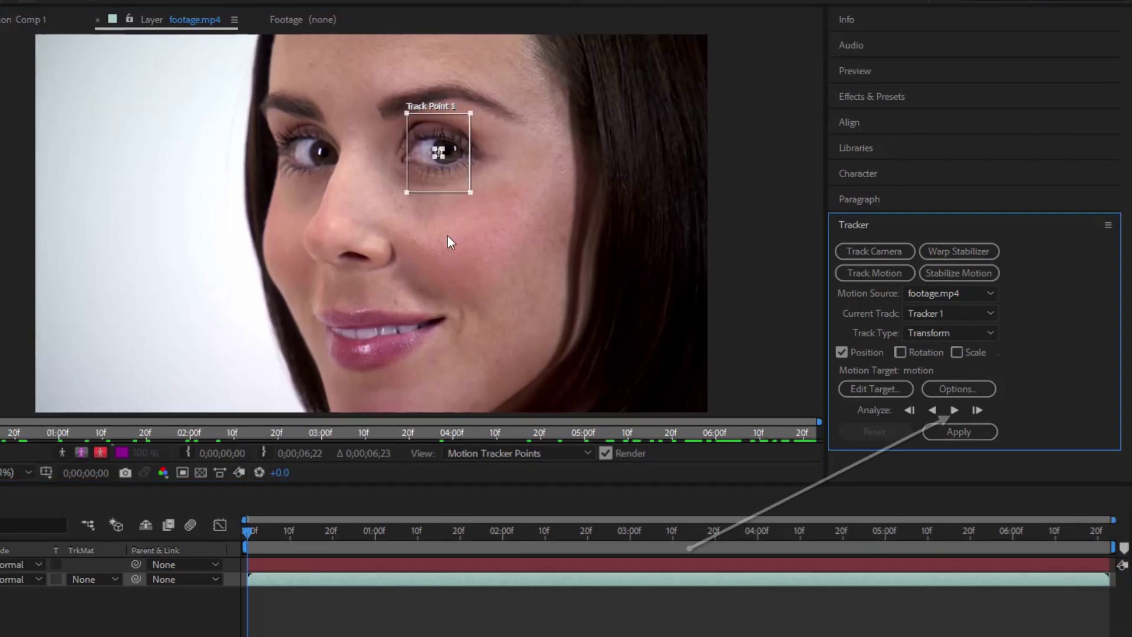
pyautogui.click(955, 409)
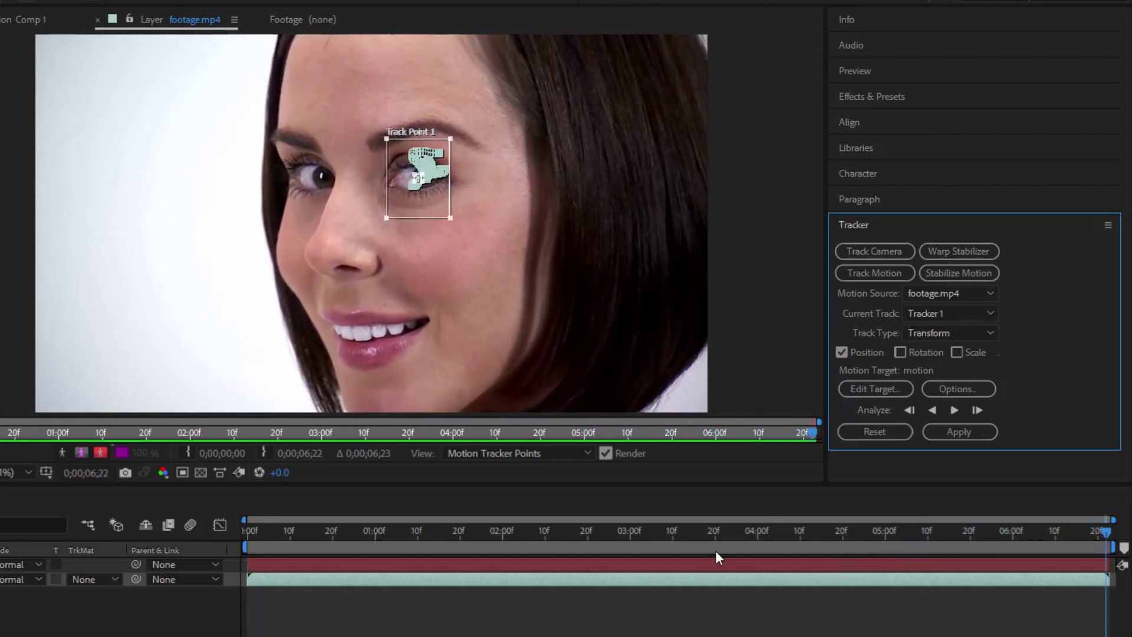
# Target the motion null and apply the eye track to it in X and Y.
pyautogui.click(620, 491)
pyautogui.click(881, 388)
pyautogui.click(380, 334)
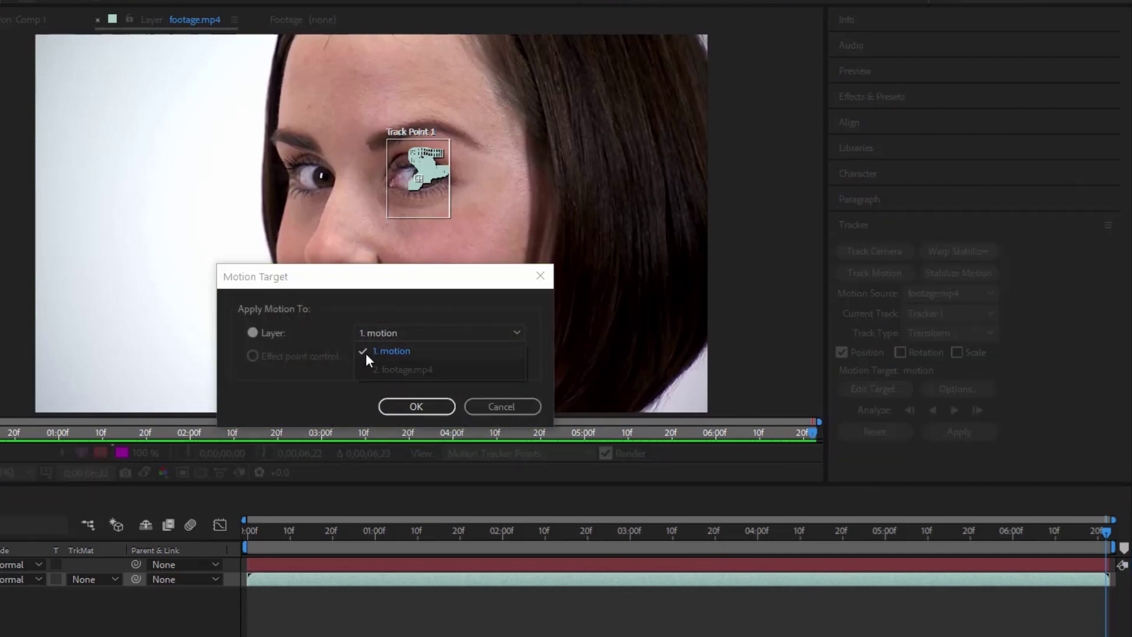
pyautogui.click(388, 349)
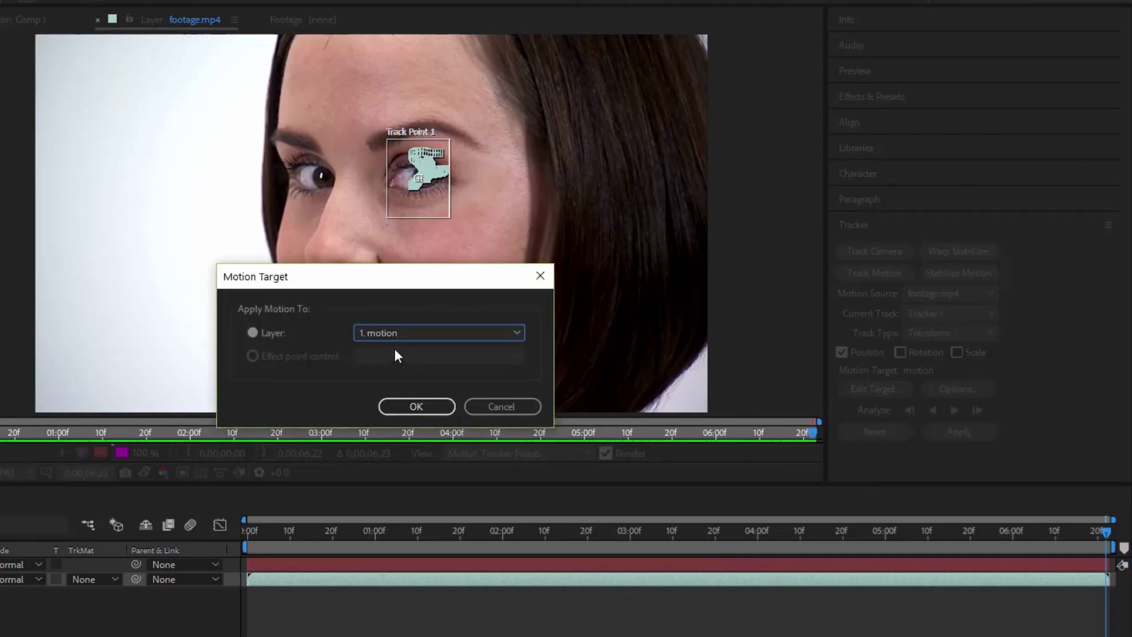
pyautogui.click(405, 405)
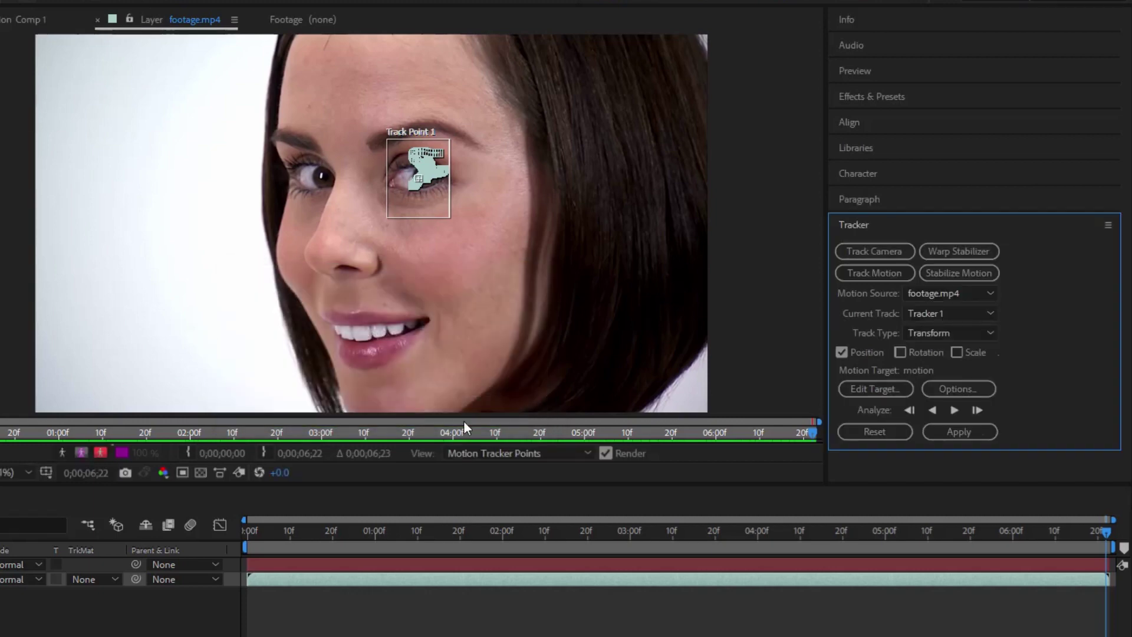
pyautogui.click(960, 429)
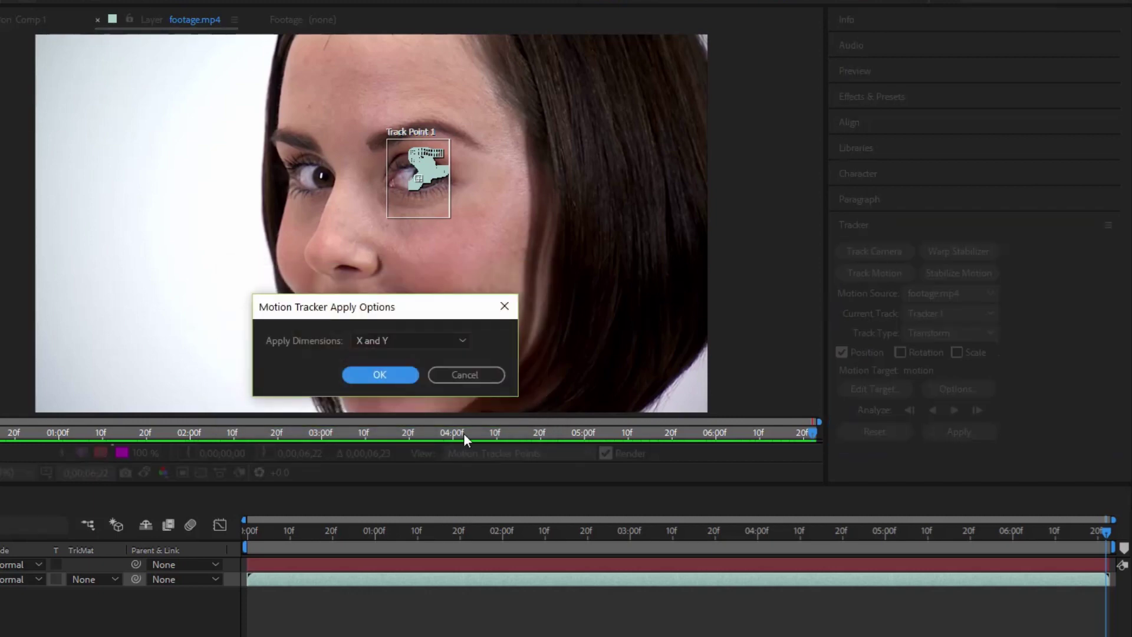
pyautogui.click(369, 376)
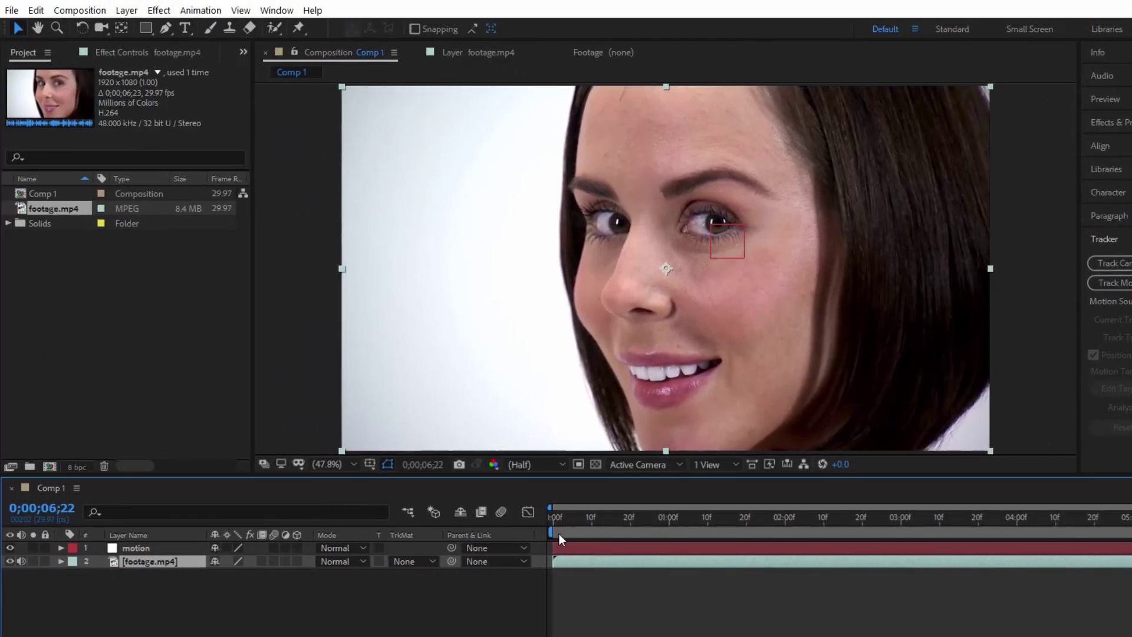
pyautogui.moveTo(560, 525)
pyautogui.mouseDown()
pyautogui.moveTo(578, 521)
pyautogui.moveTo(554, 528)
pyautogui.mouseUp()
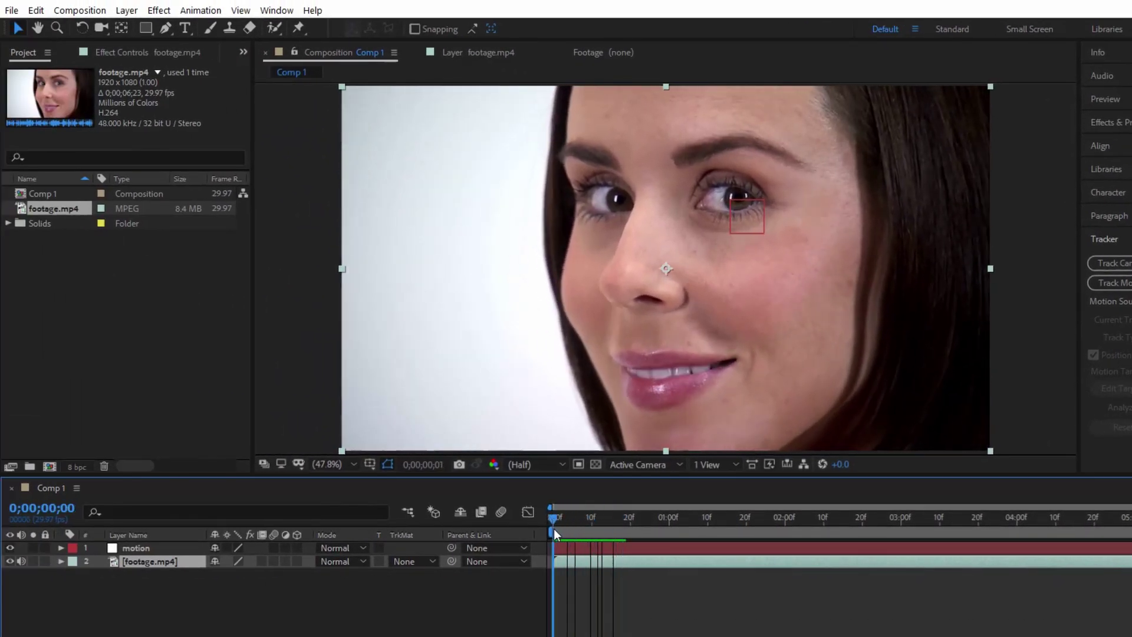
# Create a white 1920×1080 solid, move White Solid 1 to the top, and hide it.
pyautogui.rightClick(170, 604)
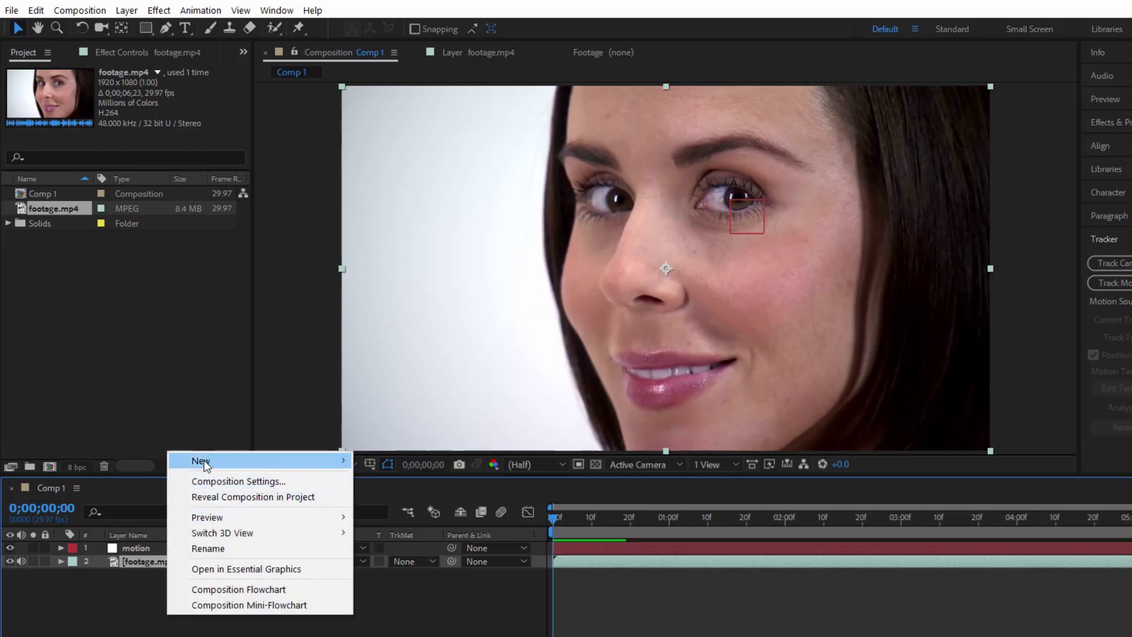
pyautogui.moveTo(241, 460)
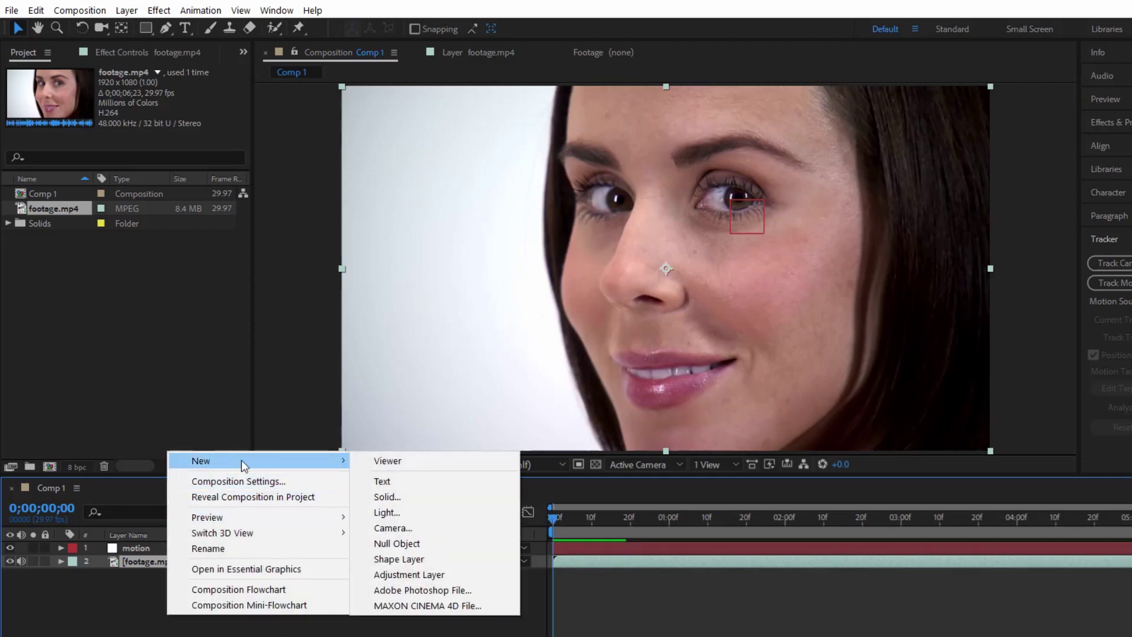
pyautogui.click(385, 497)
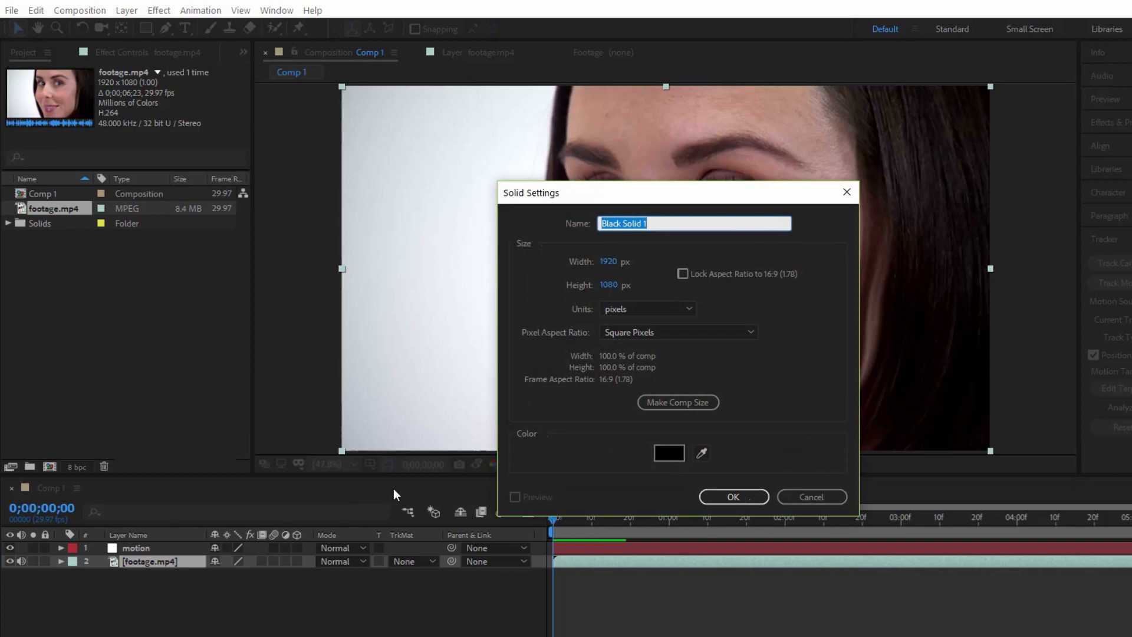
pyautogui.click(675, 453)
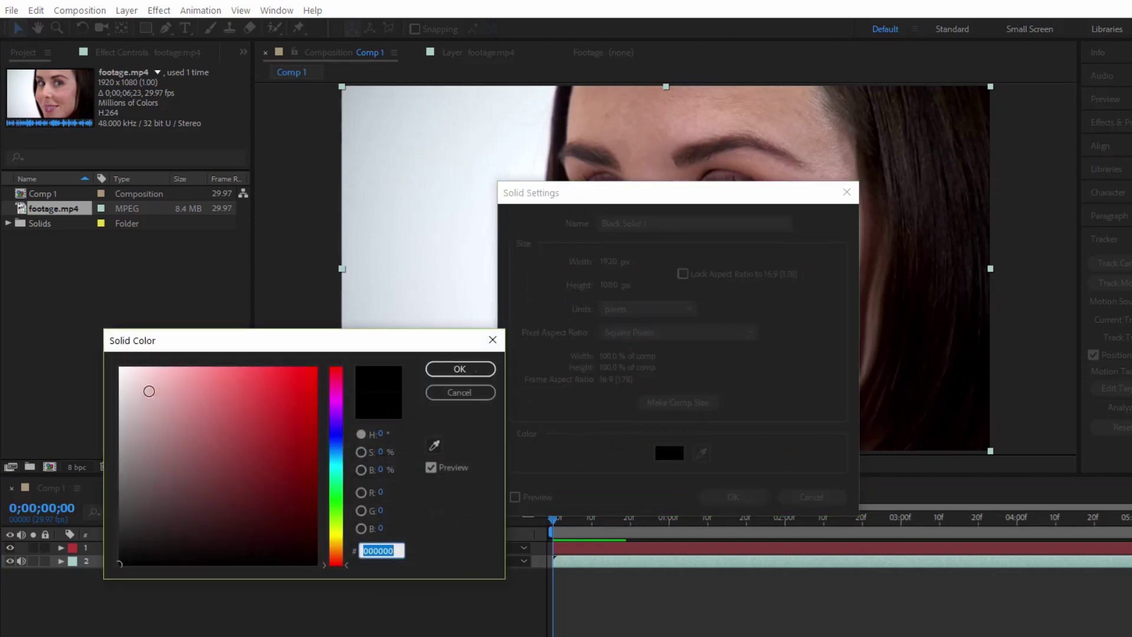
pyautogui.click(120, 367)
pyautogui.click(479, 372)
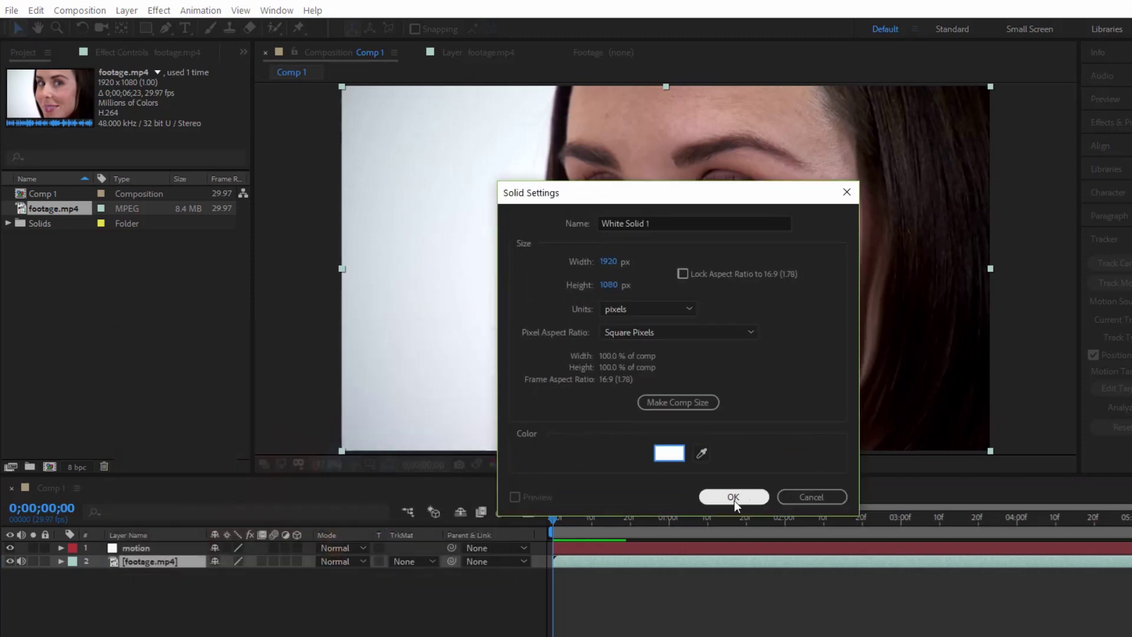
pyautogui.click(731, 492)
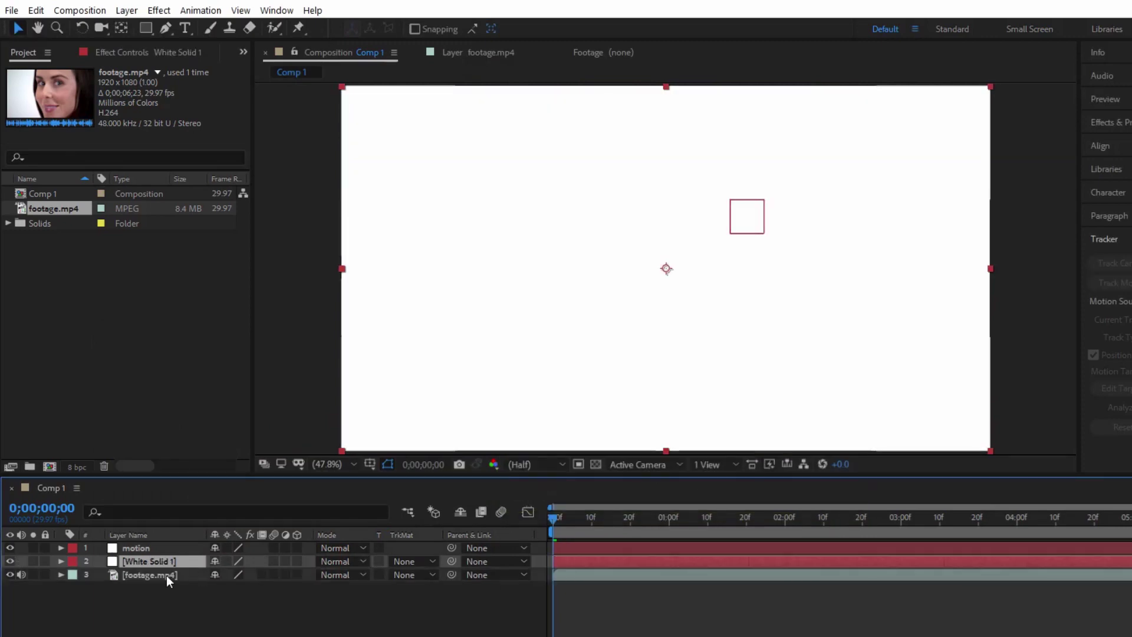
pyautogui.moveTo(154, 560); pyautogui.dragTo(151, 547)
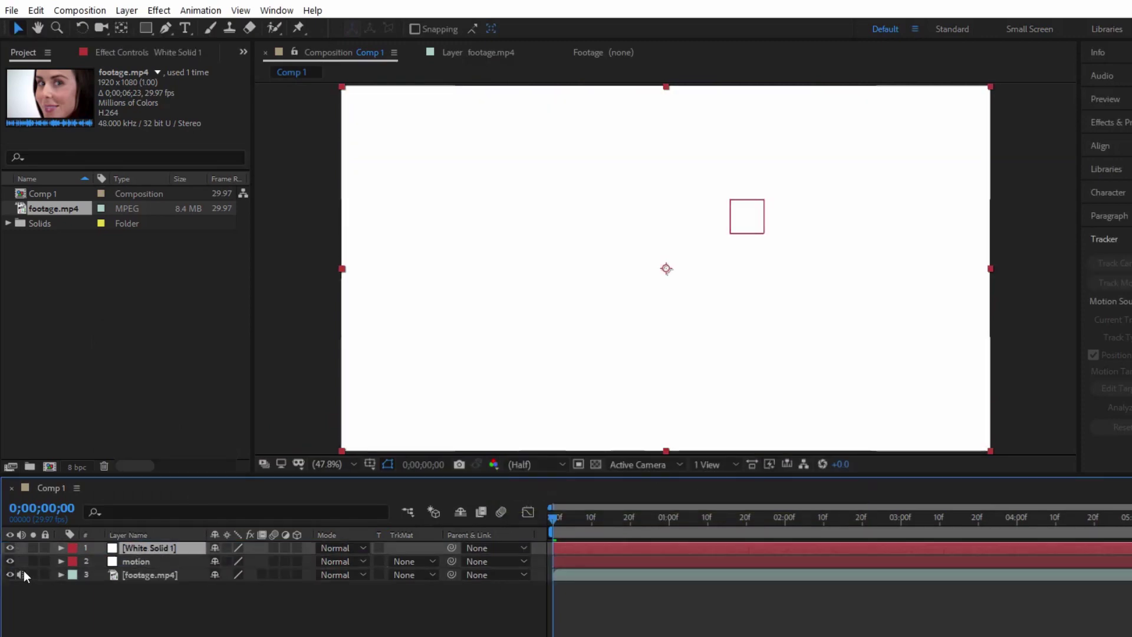
pyautogui.click(10, 548)
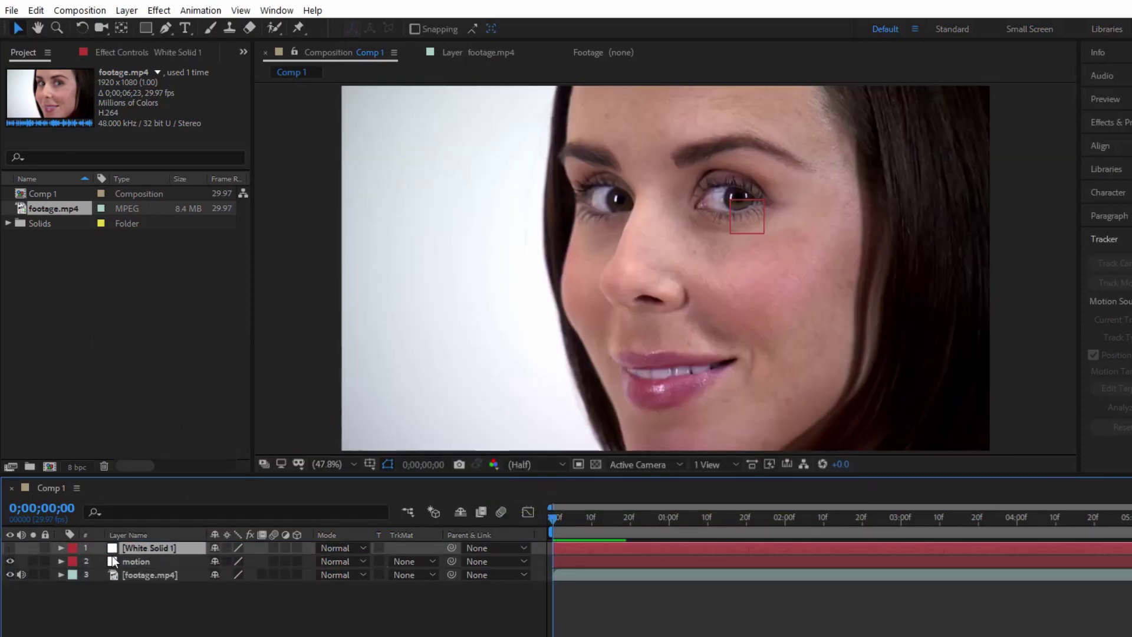
# At 200% zoom, draw a closed Bezier Pen mask around the iris on White Solid 1.
pyautogui.click(165, 28)
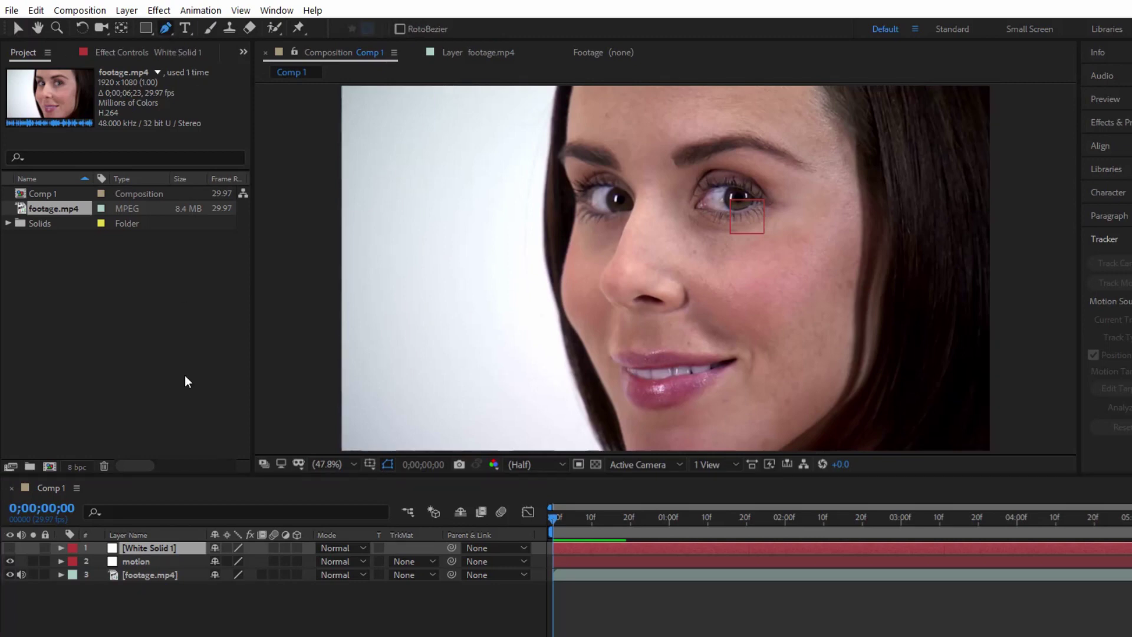
pyautogui.click(136, 548)
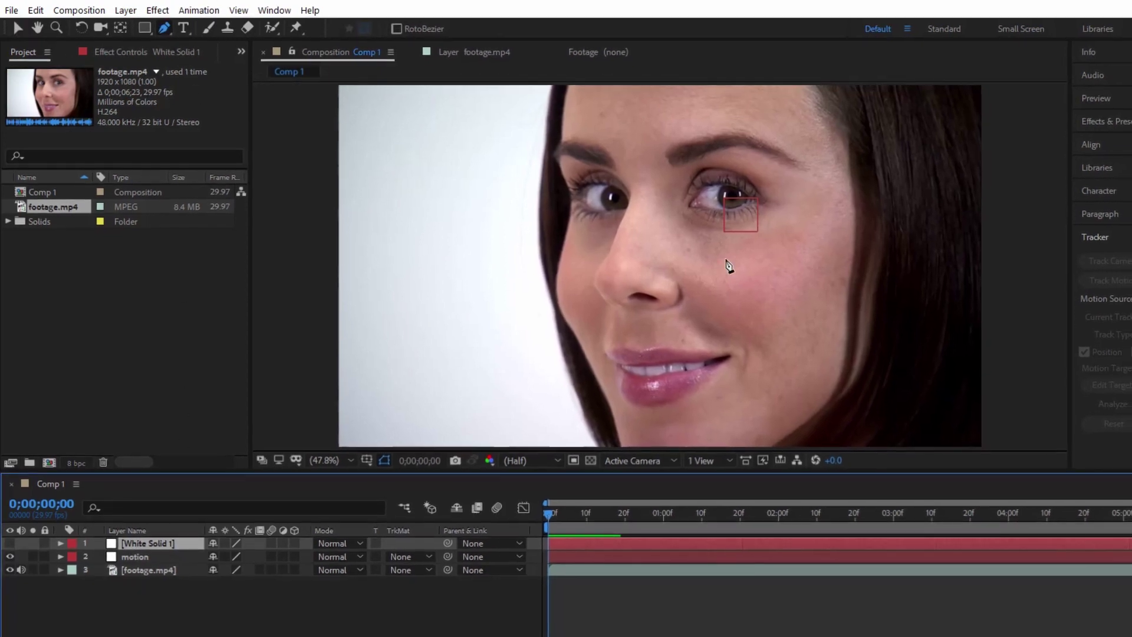
pyautogui.press('.')
pyautogui.press('.')
pyautogui.press('.')
pyautogui.moveTo(876, 177); pyautogui.dragTo(674, 434)
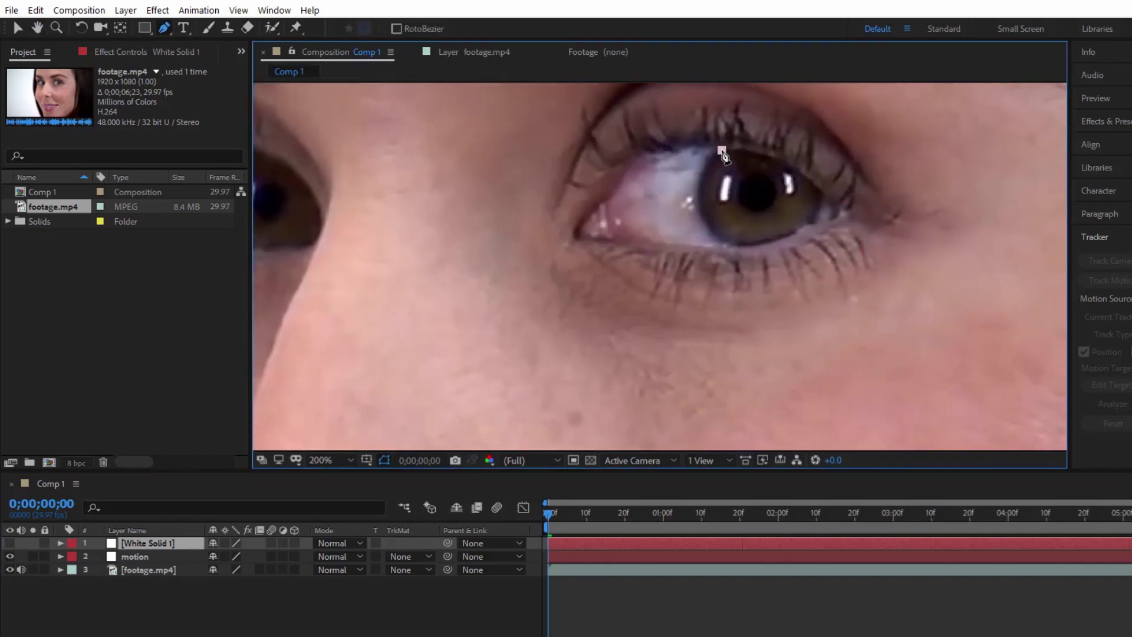
pyautogui.moveTo(722, 151); pyautogui.dragTo(710, 156)
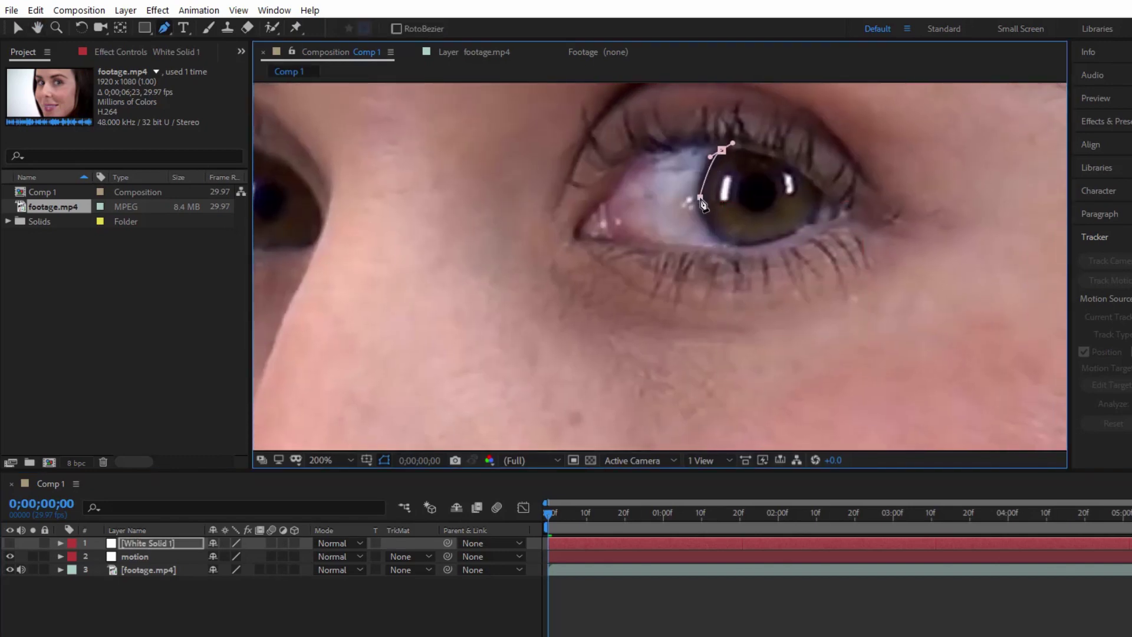
pyautogui.moveTo(702, 200)
pyautogui.mouseDown()
pyautogui.moveTo(703, 217)
pyautogui.moveTo(744, 246)
pyautogui.mouseUp()
pyautogui.click(812, 223)
pyautogui.moveTo(817, 188); pyautogui.dragTo(808, 180)
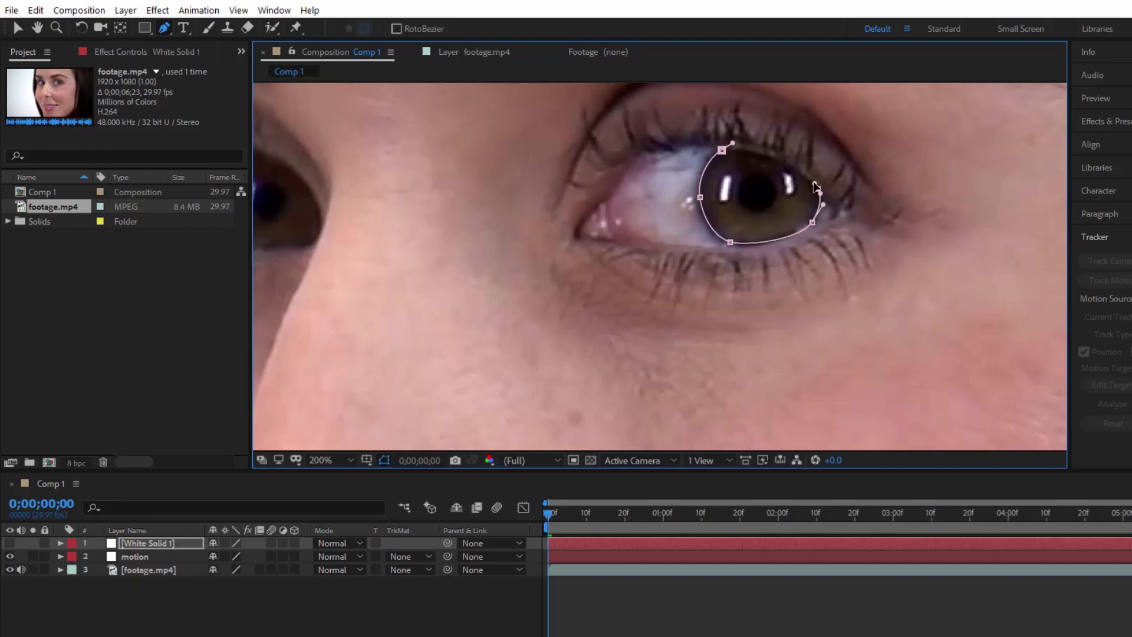
pyautogui.click(722, 151)
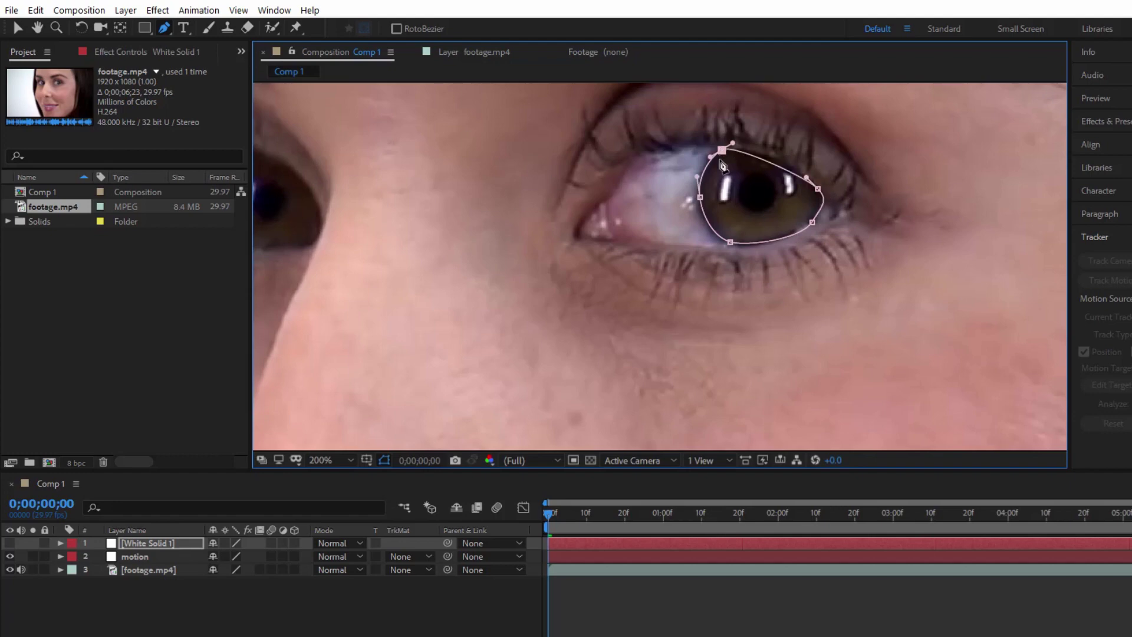
# Add and fit an extra point on the mask's top edge, then make White Solid 1 visible.
pyautogui.click(770, 163)
pyautogui.moveTo(772, 165); pyautogui.dragTo(775, 162)
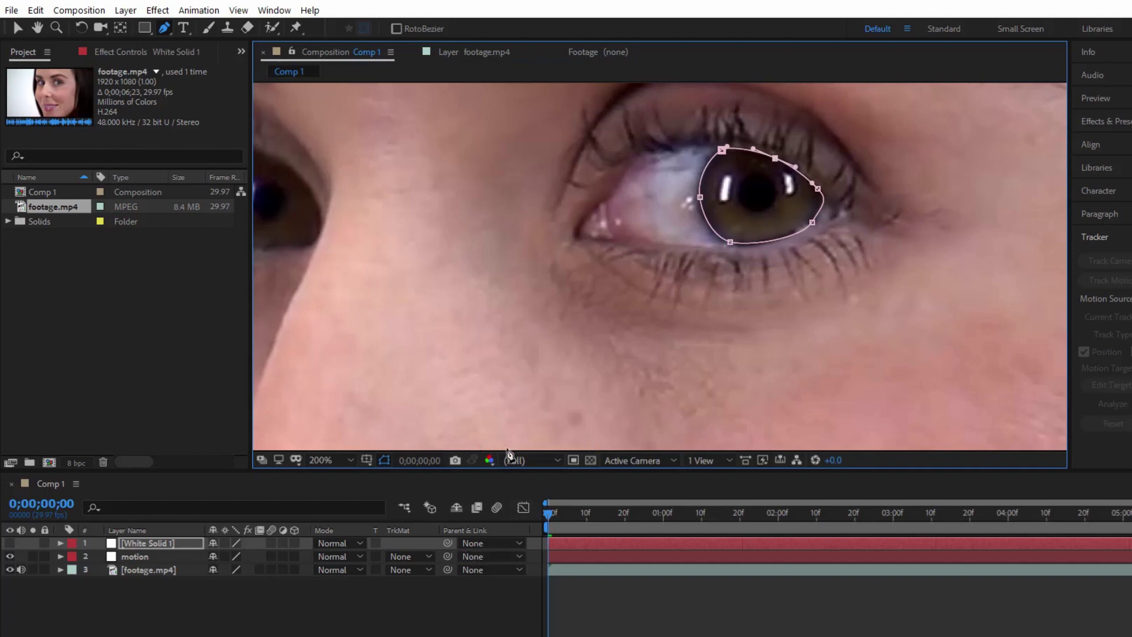
pyautogui.click(9, 544)
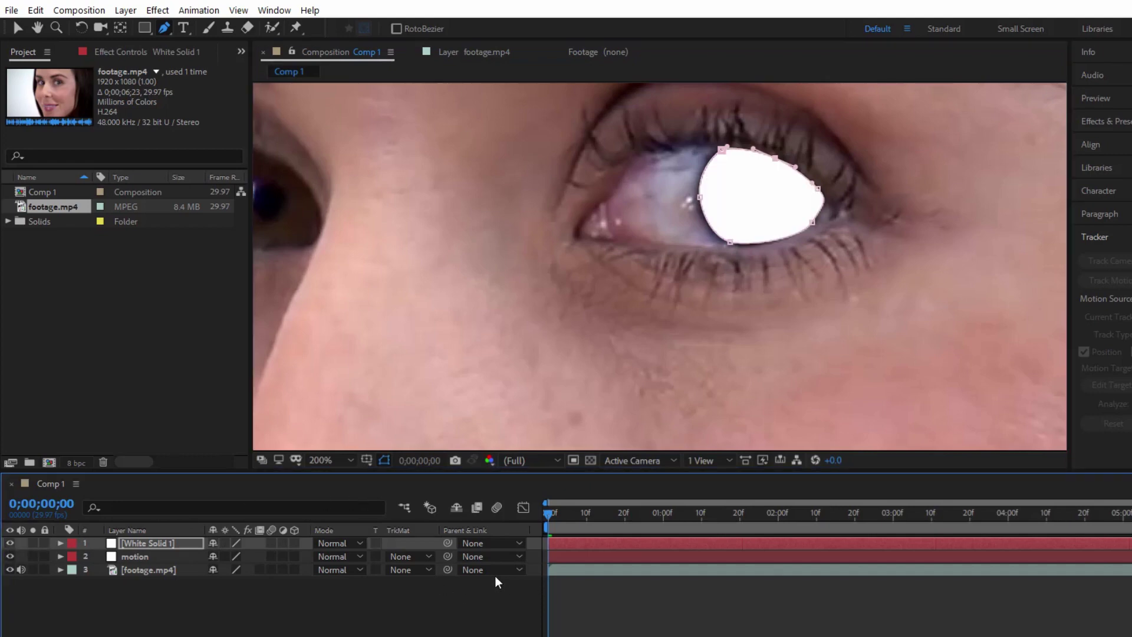
# Pick-whip White Solid 1's Parent to the motion null and scrub to confirm the mask follows the eye.
pyautogui.hotkey('shift', '/')
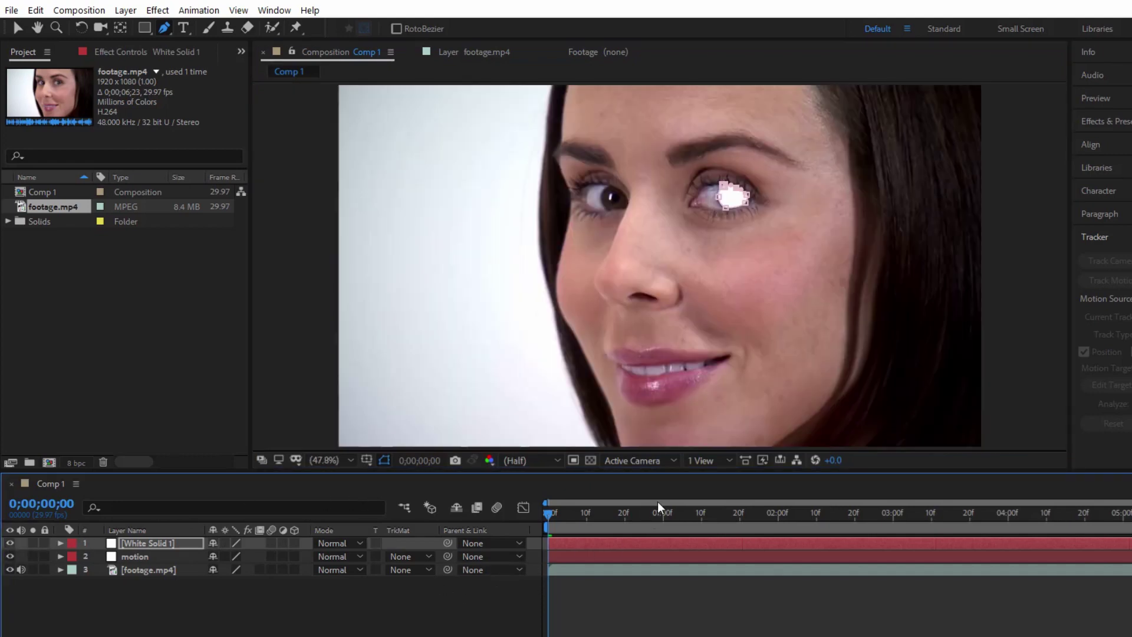
pyautogui.press('/')
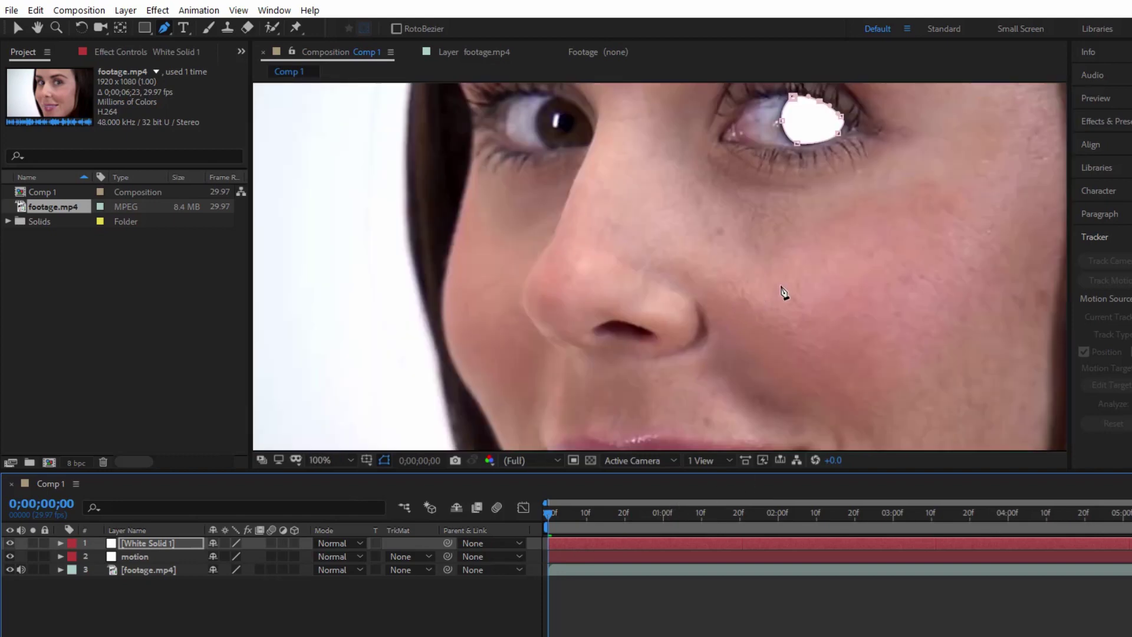
pyautogui.moveTo(820, 233); pyautogui.dragTo(787, 356)
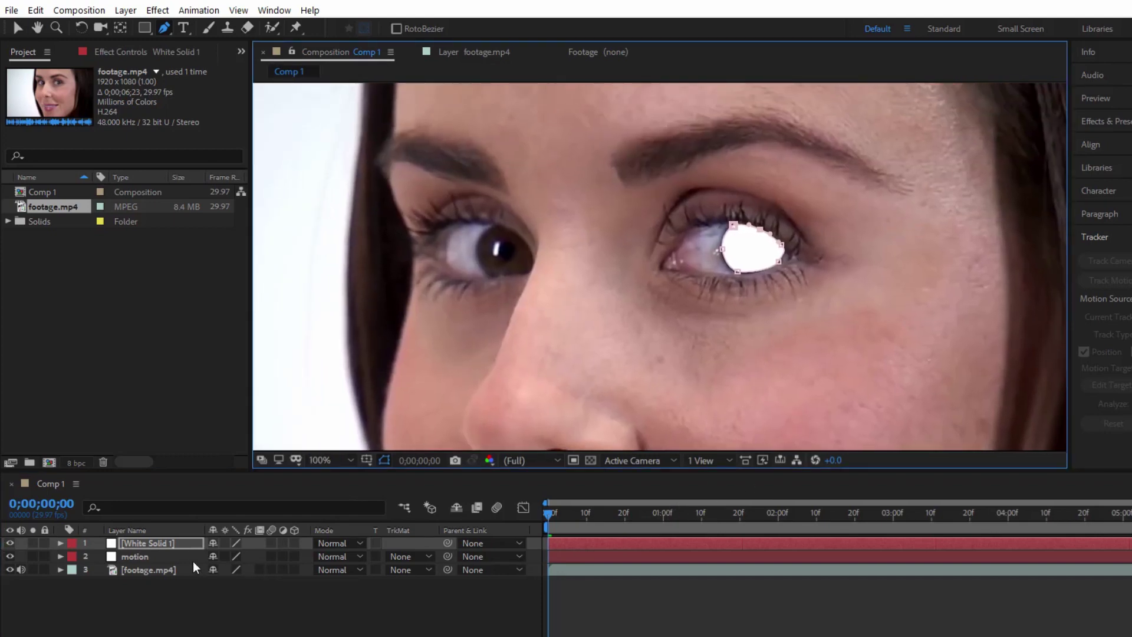
pyautogui.press('Return')
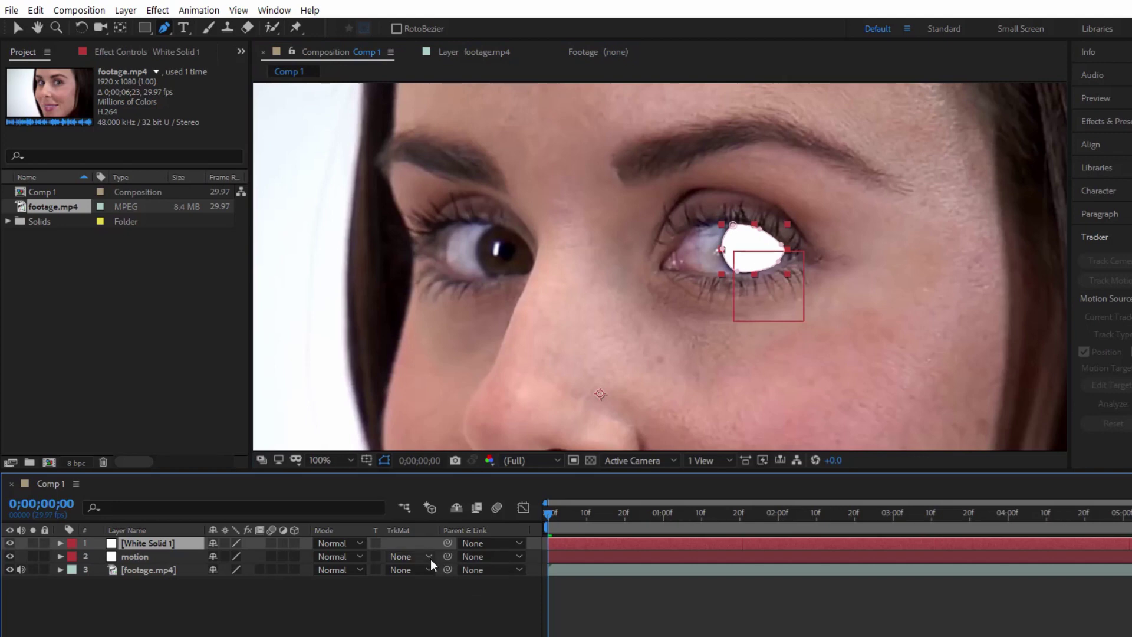
pyautogui.moveTo(549, 515)
pyautogui.mouseDown()
pyautogui.moveTo(605, 513)
pyautogui.moveTo(532, 523)
pyautogui.mouseUp()
pyautogui.moveTo(448, 542); pyautogui.dragTo(158, 558)
pyautogui.moveTo(547, 514); pyautogui.dragTo(862, 528)
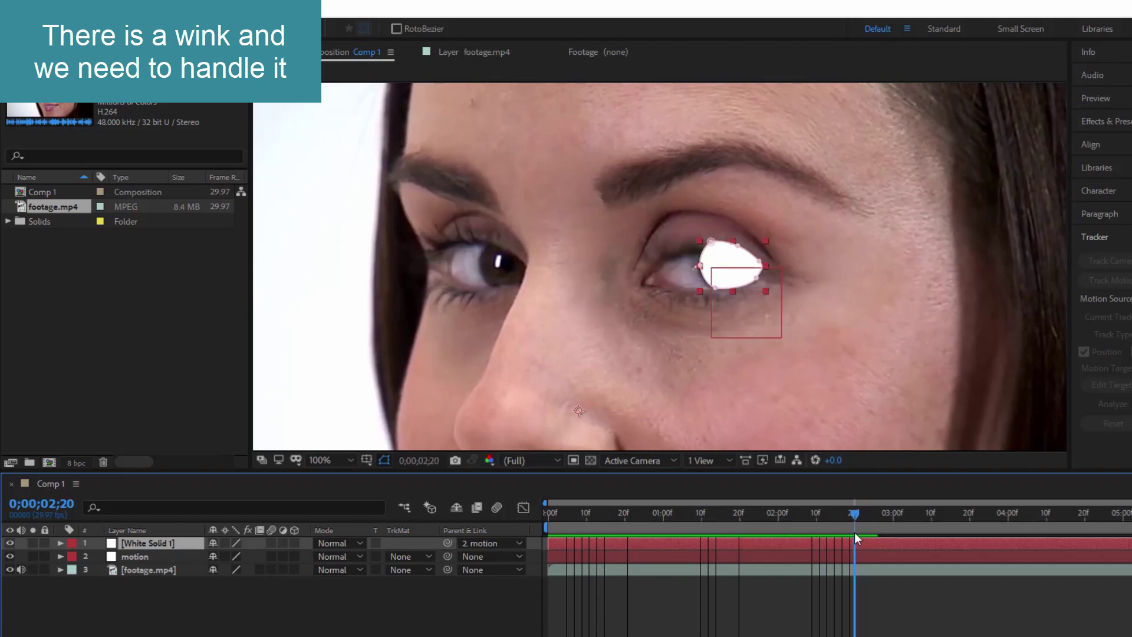
# At 0;00;02;19, show White Solid 1's Mask 1 Mask Path property, then step one frame into the wink.
pyautogui.moveTo(862, 529); pyautogui.dragTo(848, 534)
pyautogui.press('m')
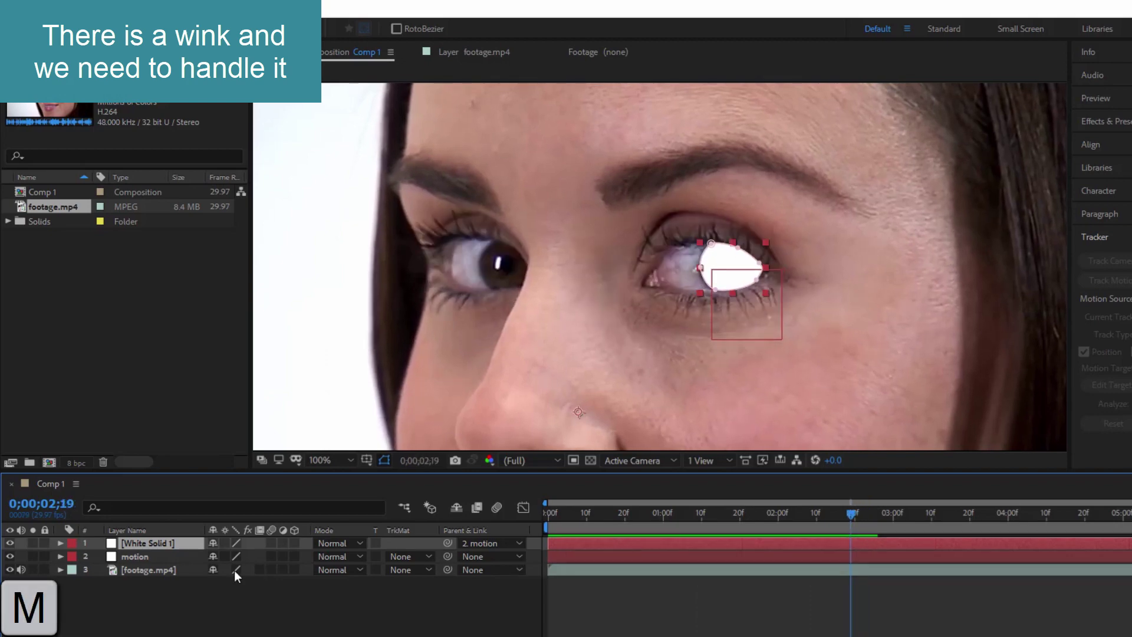
pyautogui.press('m')
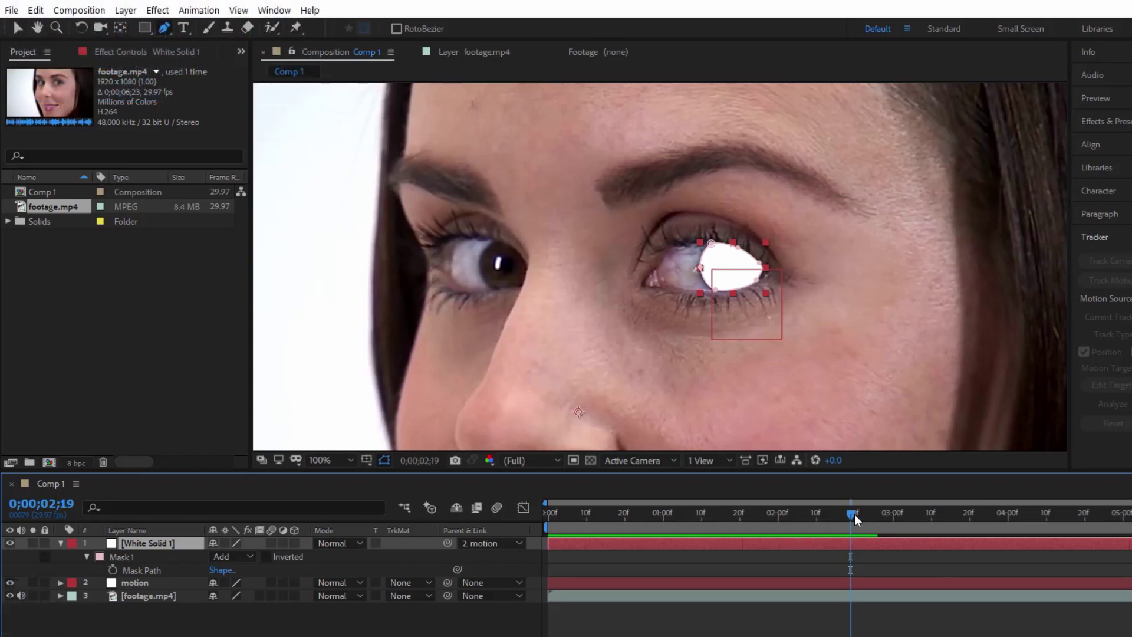
pyautogui.moveTo(854, 514); pyautogui.dragTo(856, 513)
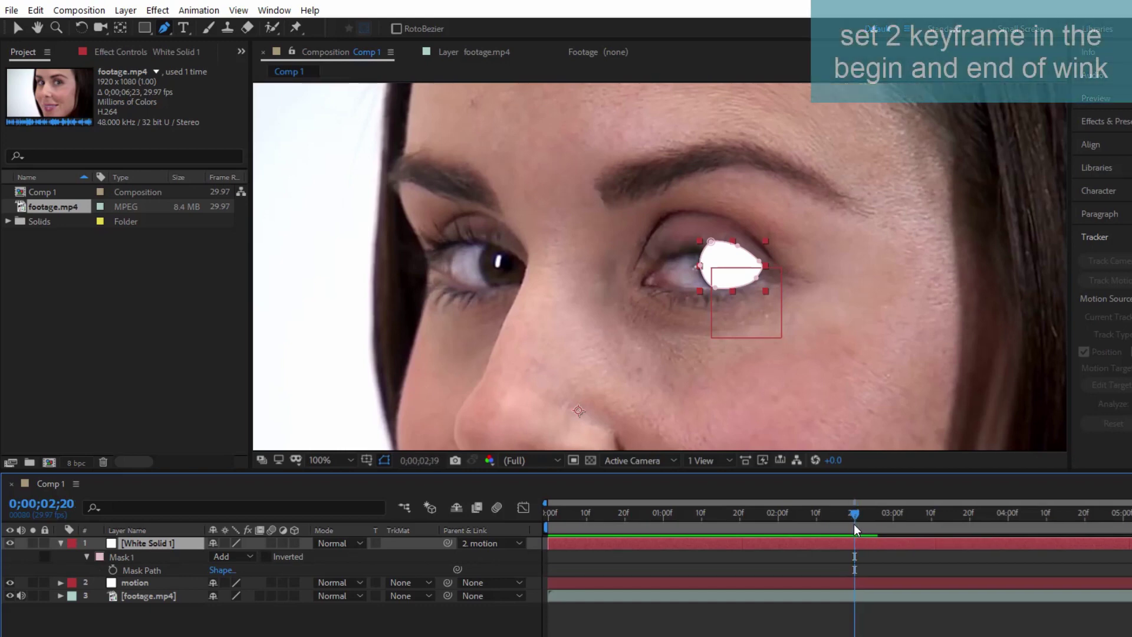
# Set a Mask Path keyframe at the wink's start, then move to frame 0;00;02;29.
pyautogui.press('pageup')
pyautogui.click(112, 569)
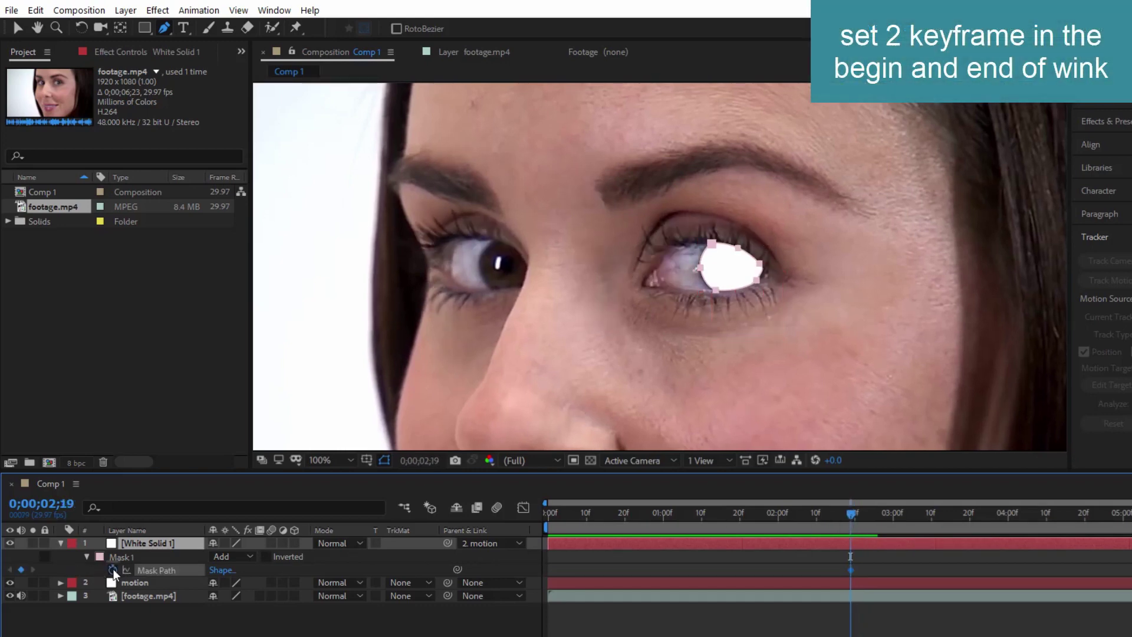
pyautogui.moveTo(850, 515); pyautogui.dragTo(869, 516)
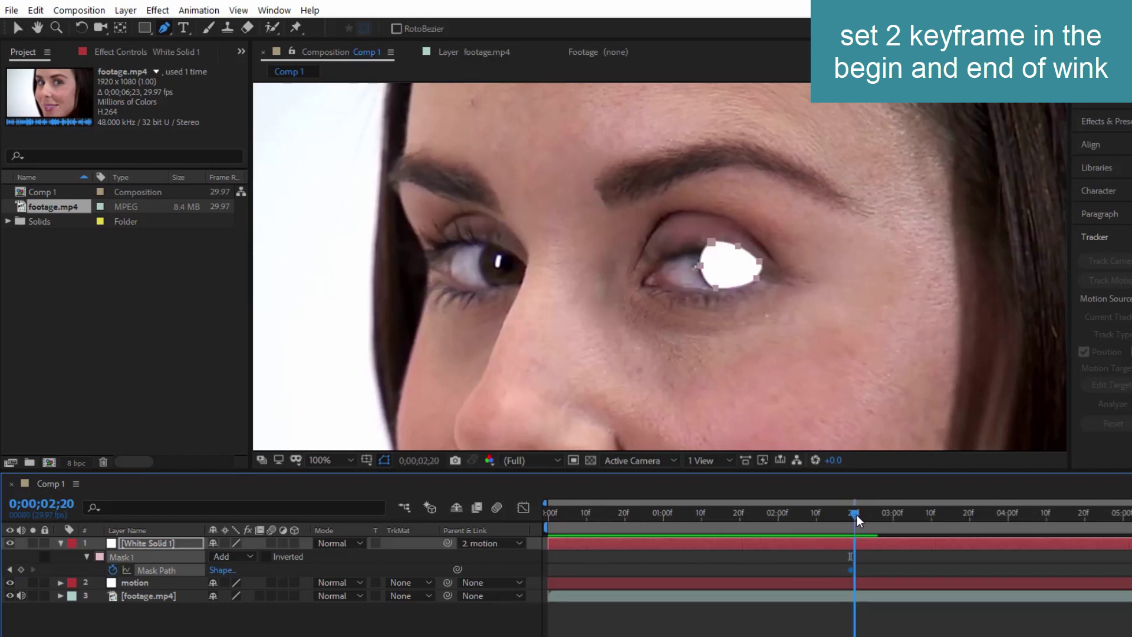
pyautogui.moveTo(870, 517); pyautogui.dragTo(880, 519)
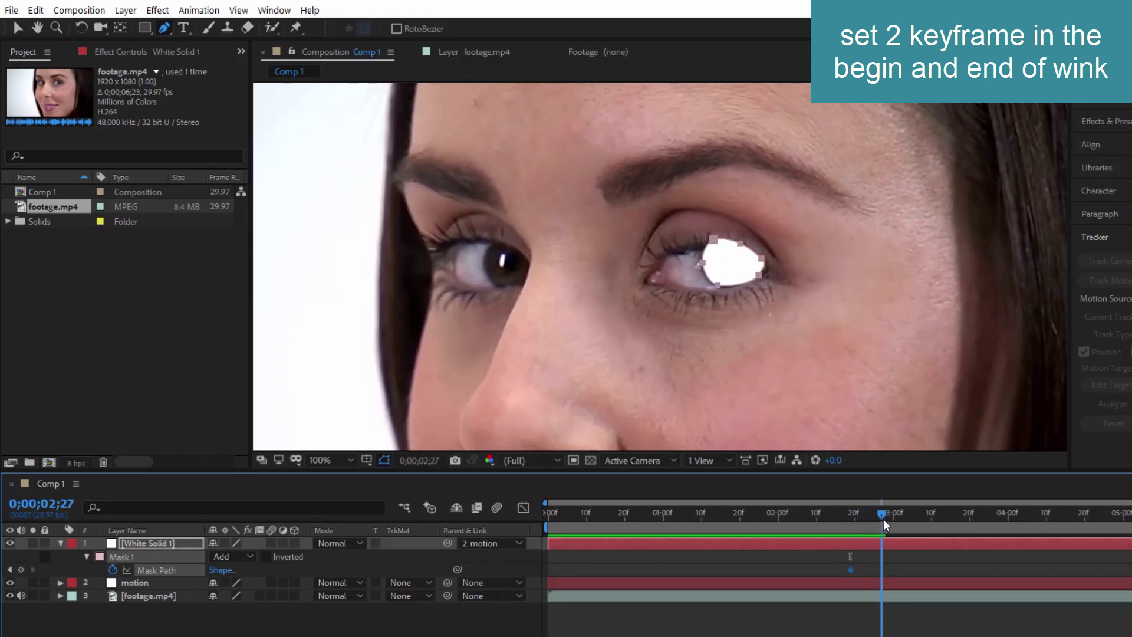
pyautogui.press('pagedown')
pyautogui.press('pagedown')
pyautogui.press('pagedown')
pyautogui.press('pagedown')
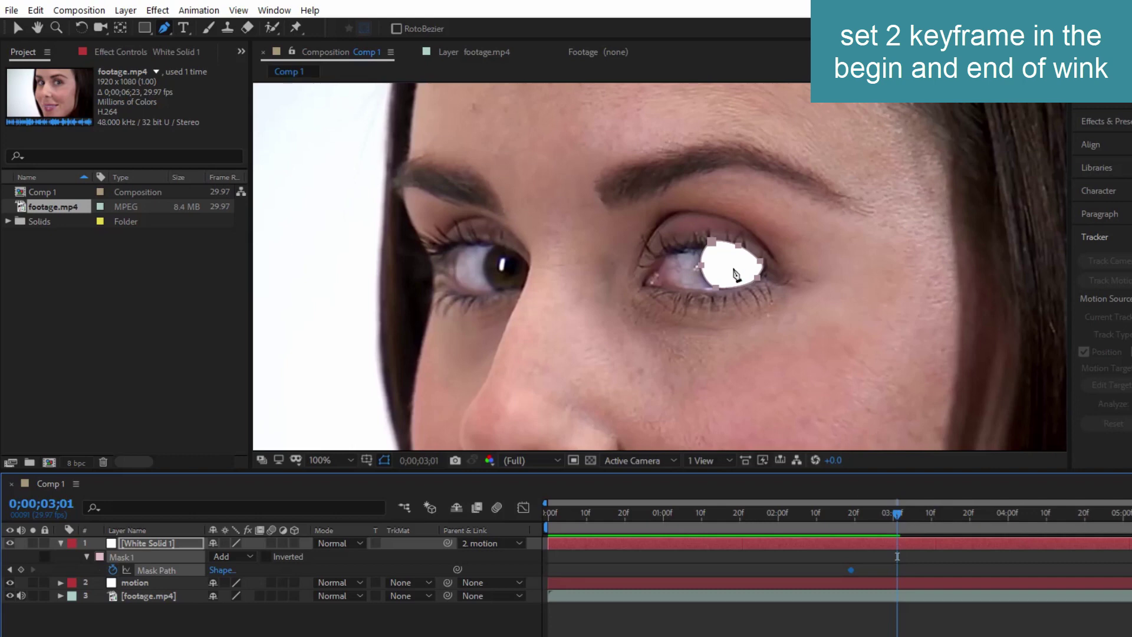
pyautogui.press('pageup')
pyautogui.press('pageup')
pyautogui.press('pageup')
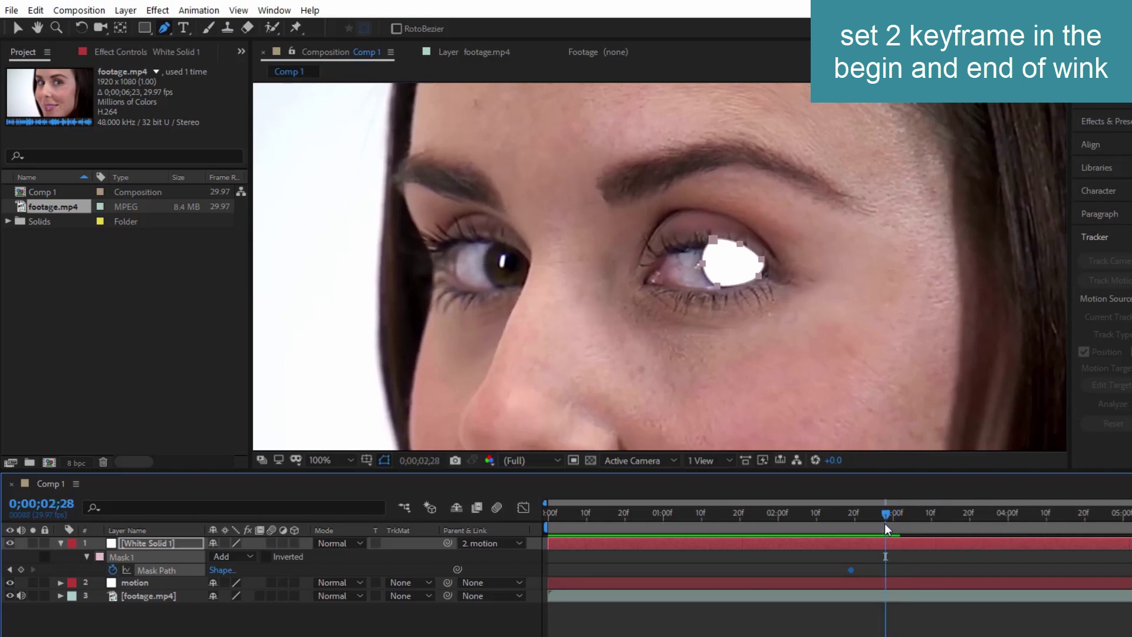
pyautogui.press('pagedown')
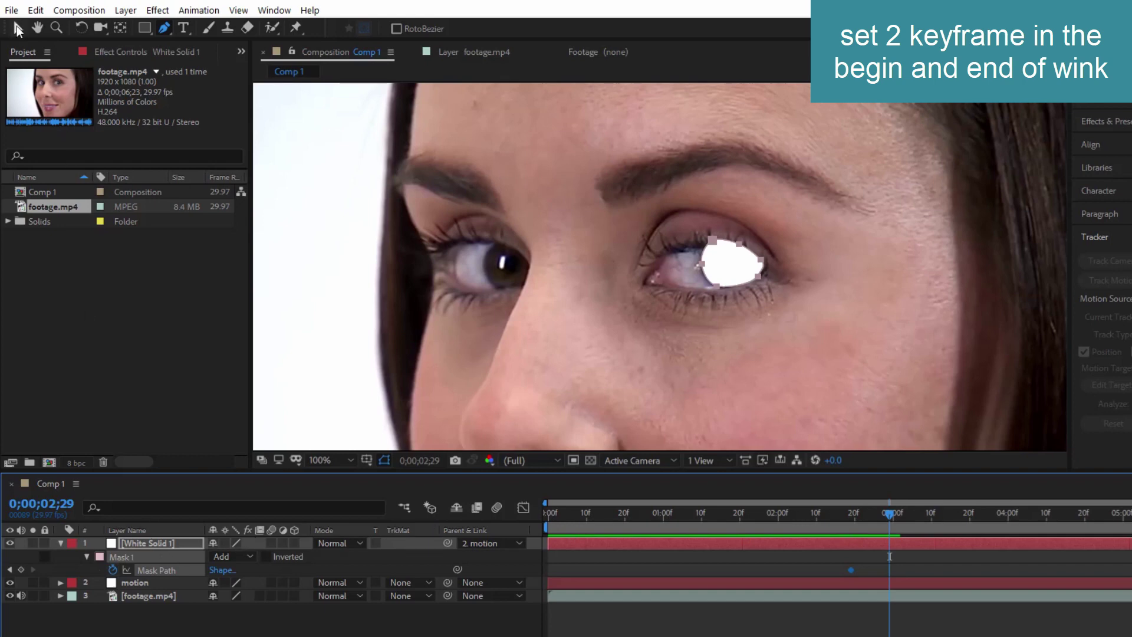
# With the Selection tool, drag the mask vertices onto the iris at 2;29 and scrub to check.
pyautogui.click(18, 29)
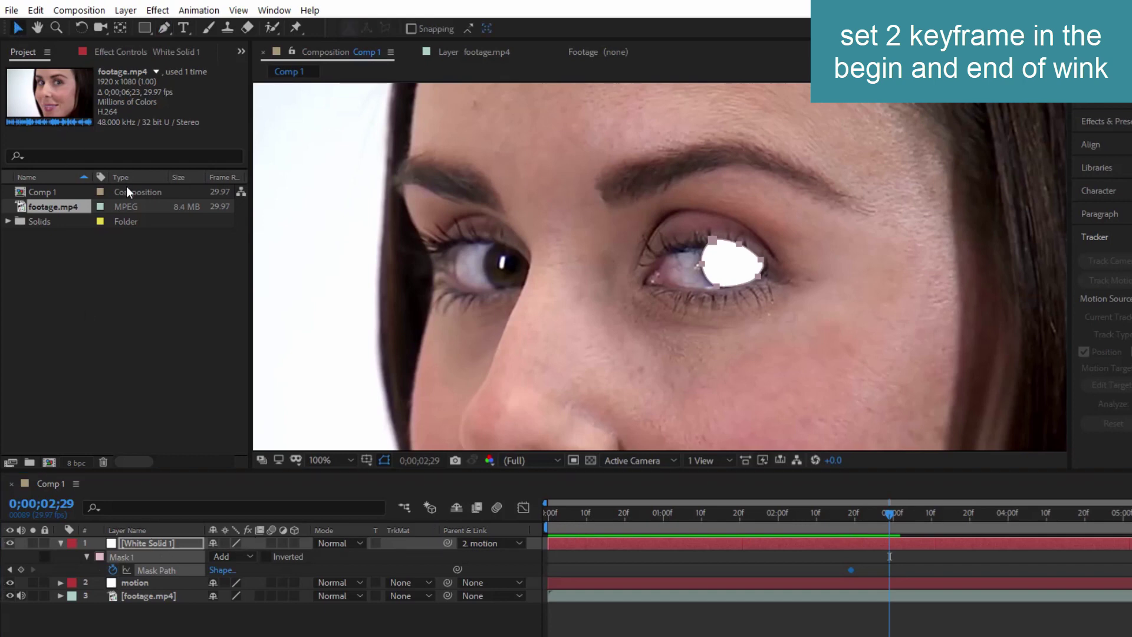
pyautogui.click(712, 242)
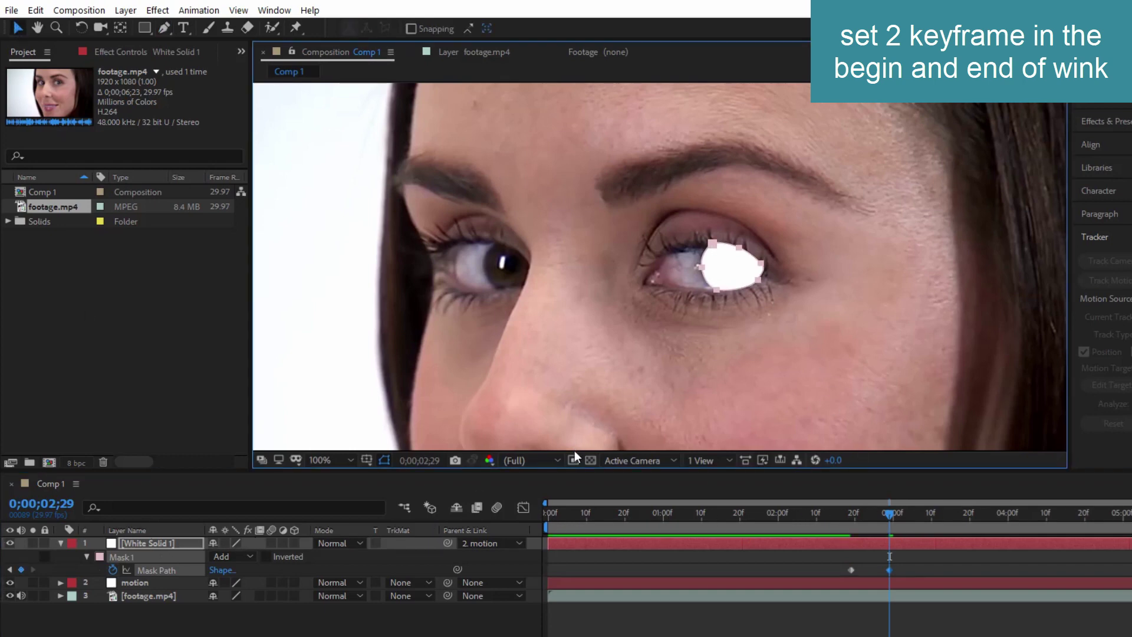
pyautogui.click(151, 540)
pyautogui.click(735, 246)
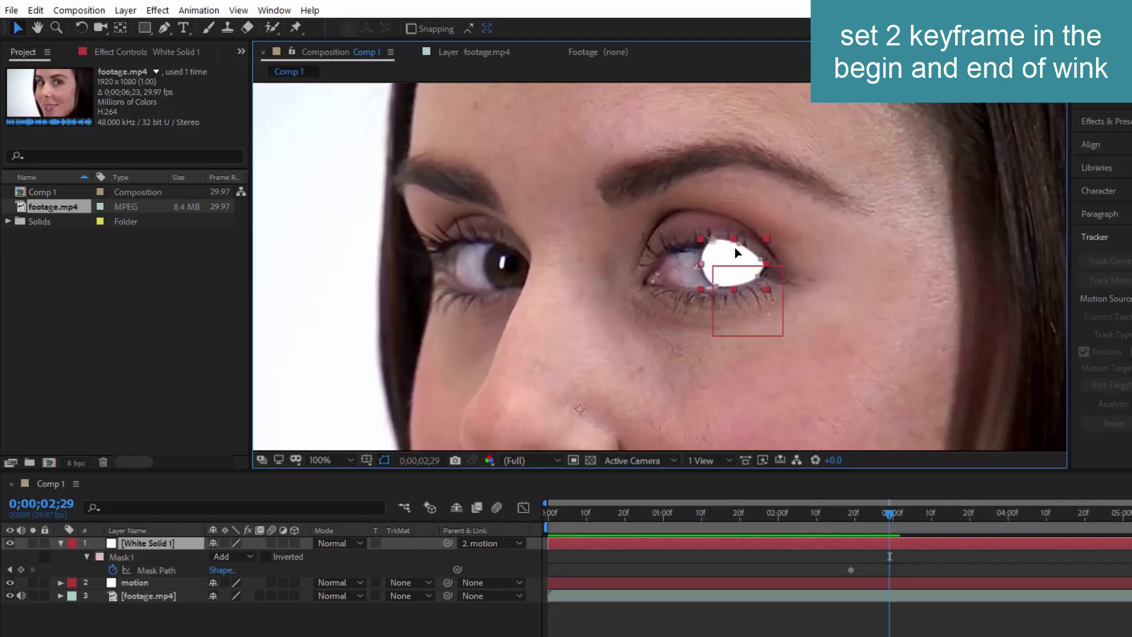
pyautogui.moveTo(739, 247)
pyautogui.mouseDown()
pyautogui.moveTo(758, 266)
pyautogui.moveTo(713, 245)
pyautogui.moveTo(737, 255)
pyautogui.mouseUp()
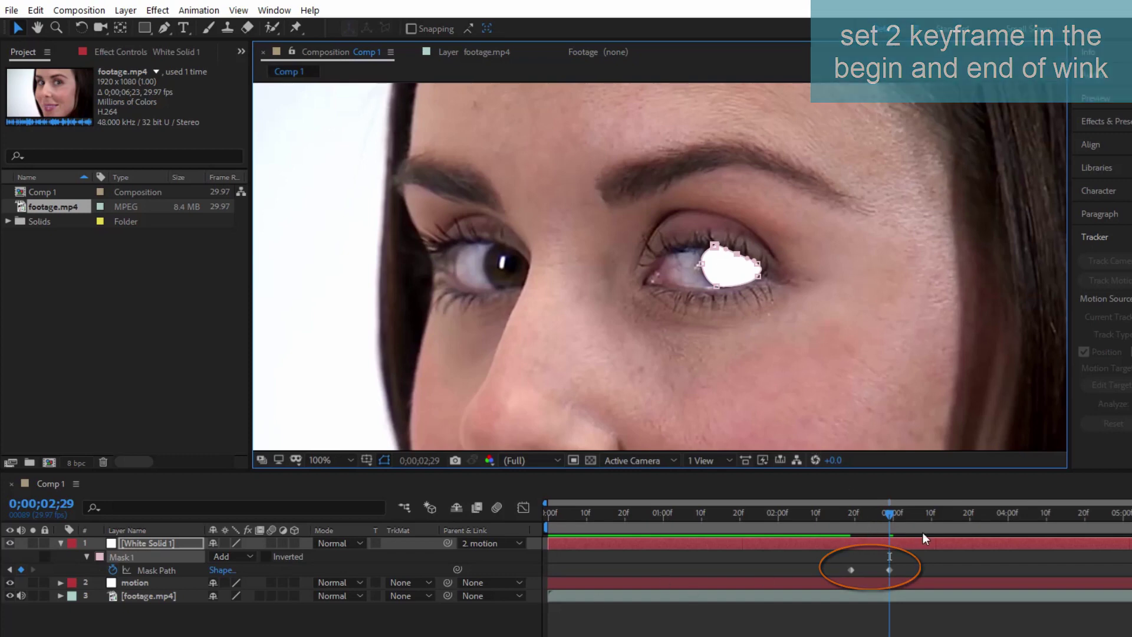
pyautogui.moveTo(888, 514); pyautogui.dragTo(1129, 515)
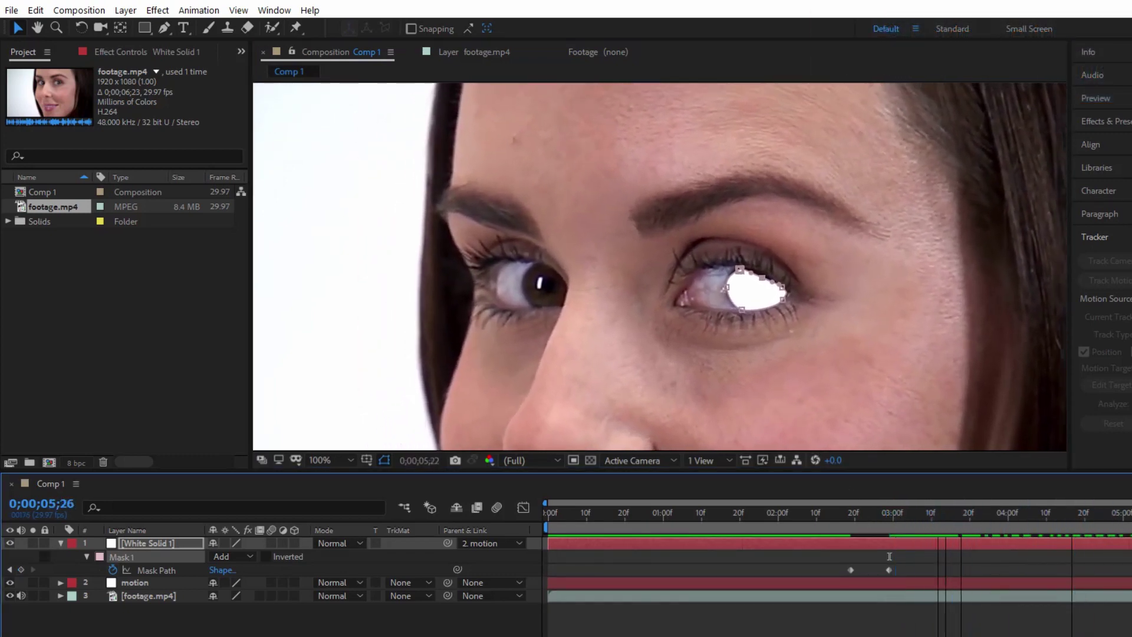
pyautogui.moveTo(1064, 542); pyautogui.dragTo(850, 564)
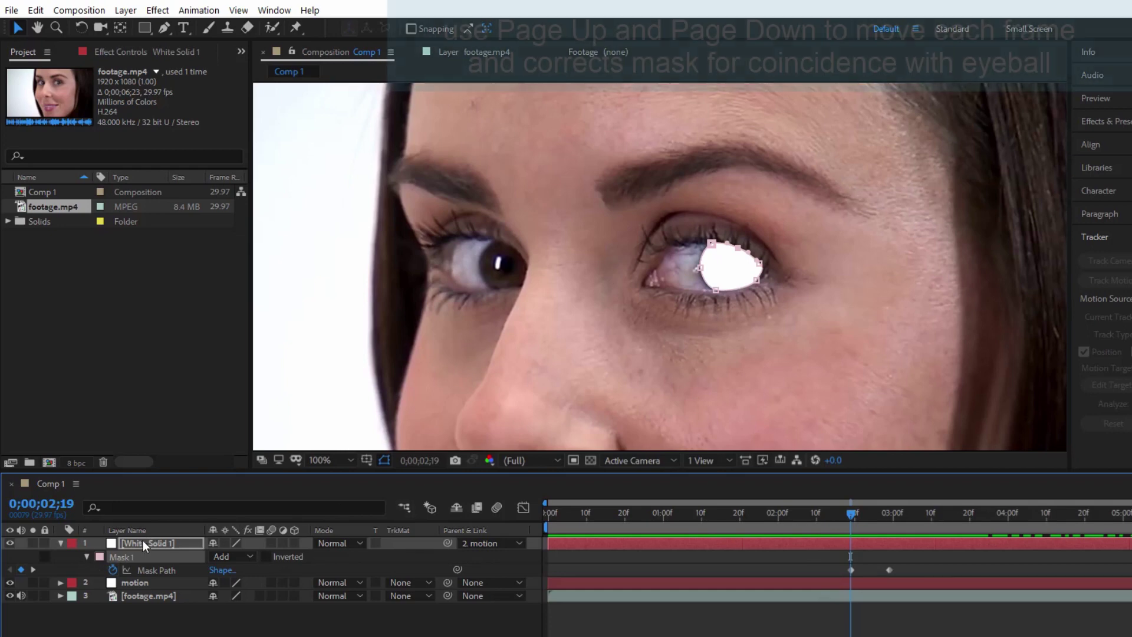
# Reshape the mask frame by frame as the eyelid closes, flattening it along the closed lid.
pyautogui.press('pagedown')
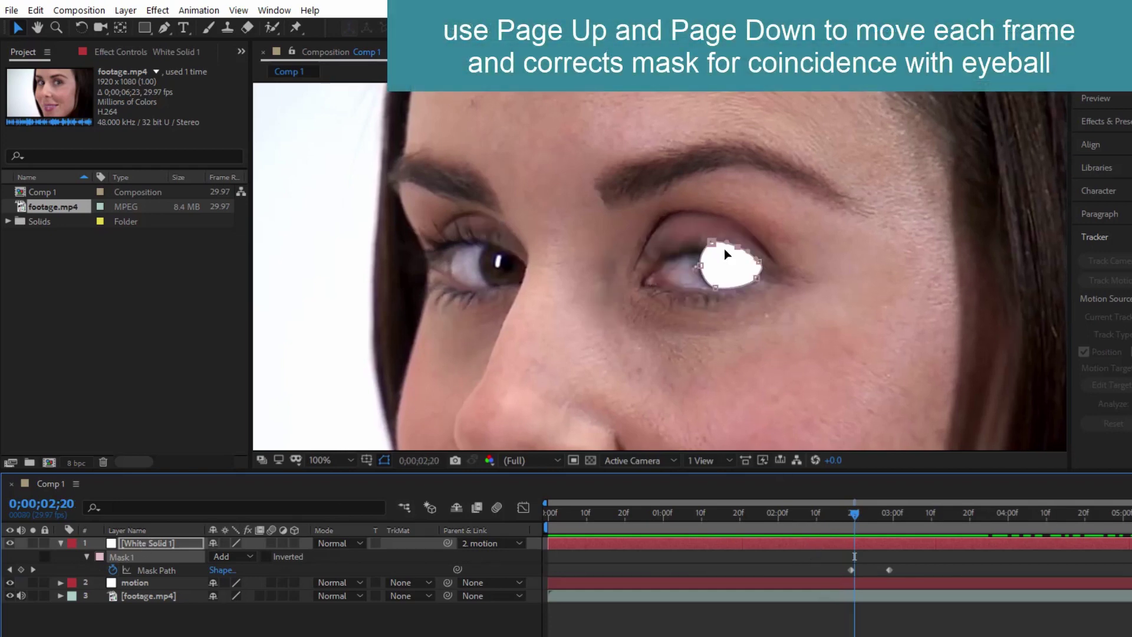
pyautogui.moveTo(713, 243)
pyautogui.mouseDown()
pyautogui.moveTo(713, 254)
pyautogui.moveTo(753, 267)
pyautogui.moveTo(753, 280)
pyautogui.moveTo(731, 260)
pyautogui.mouseUp()
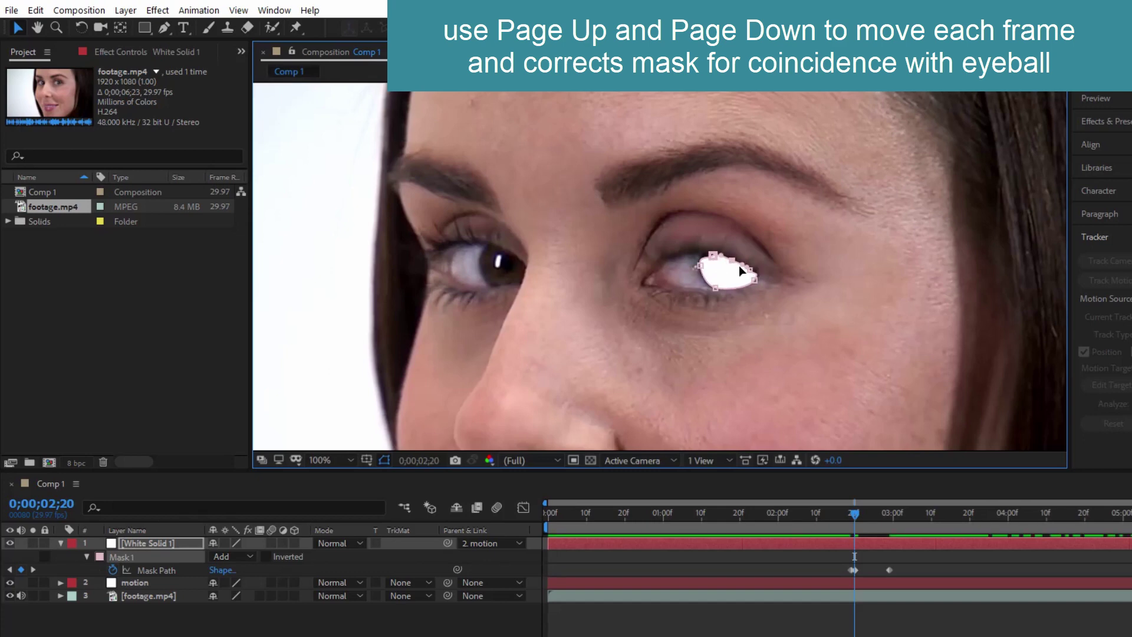
pyautogui.moveTo(758, 280); pyautogui.dragTo(716, 287)
pyautogui.press('pagedown')
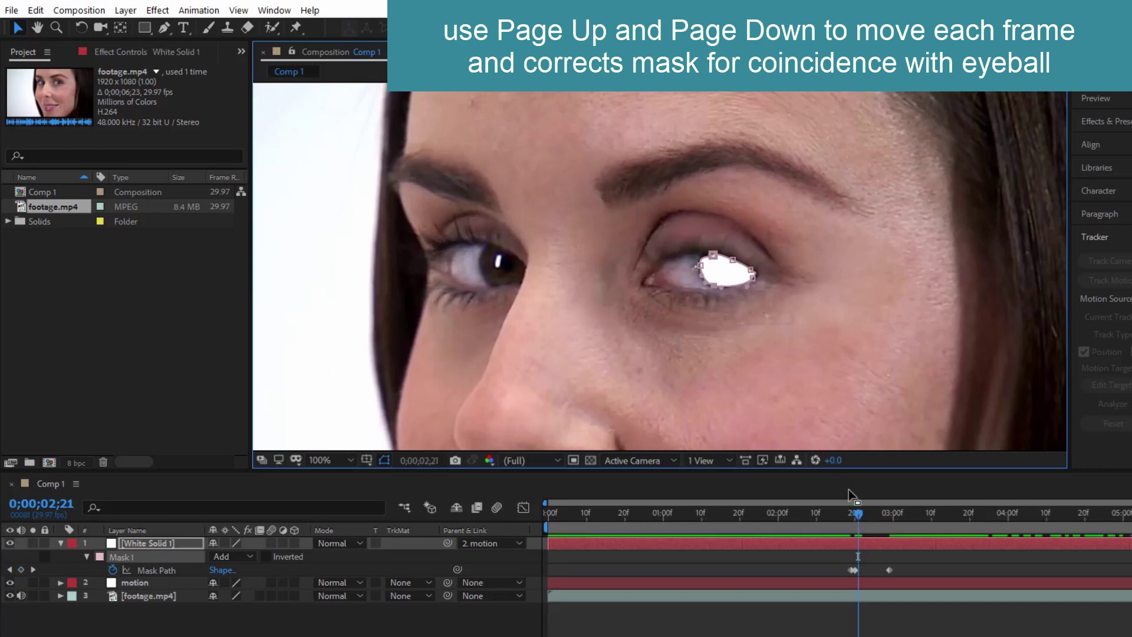
pyautogui.press('pagedown')
pyautogui.moveTo(732, 259); pyautogui.dragTo(731, 295)
pyautogui.moveTo(712, 254); pyautogui.dragTo(695, 293)
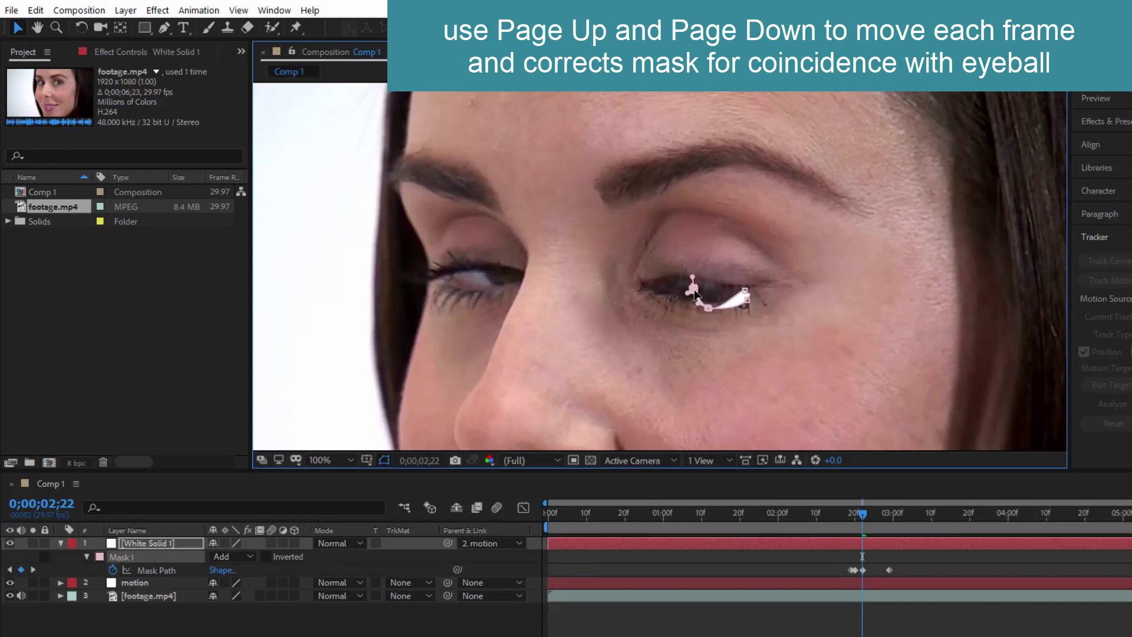
# Refit the mask around the reopening iris frame by frame through 0;00;03;00.
pyautogui.press('pagedown')
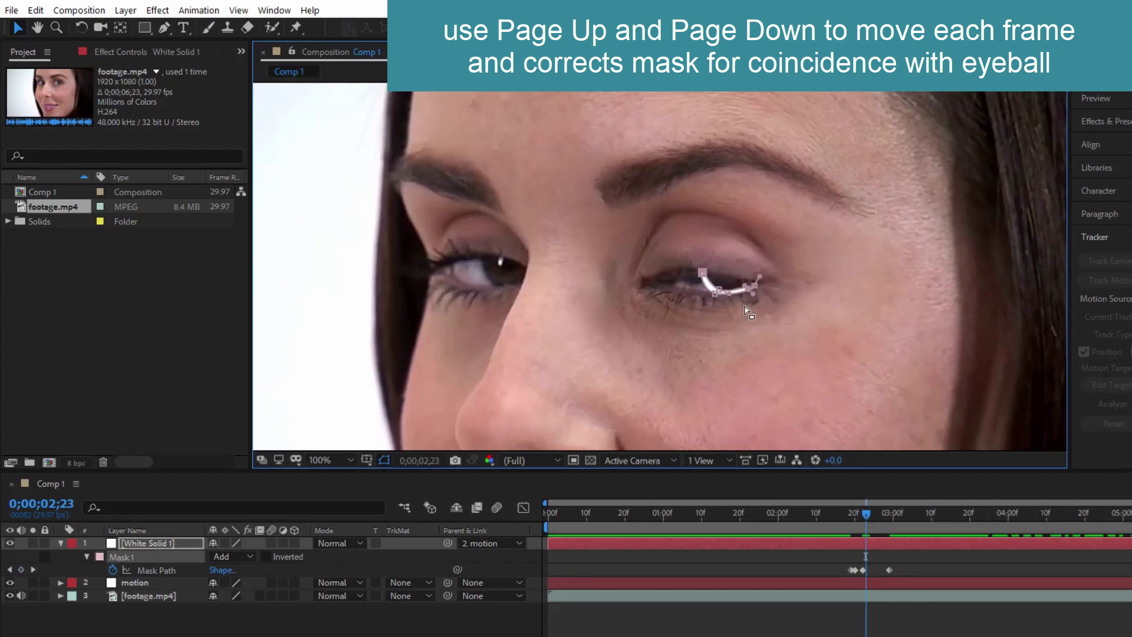
pyautogui.moveTo(719, 291); pyautogui.dragTo(724, 297)
pyautogui.press('pagedown')
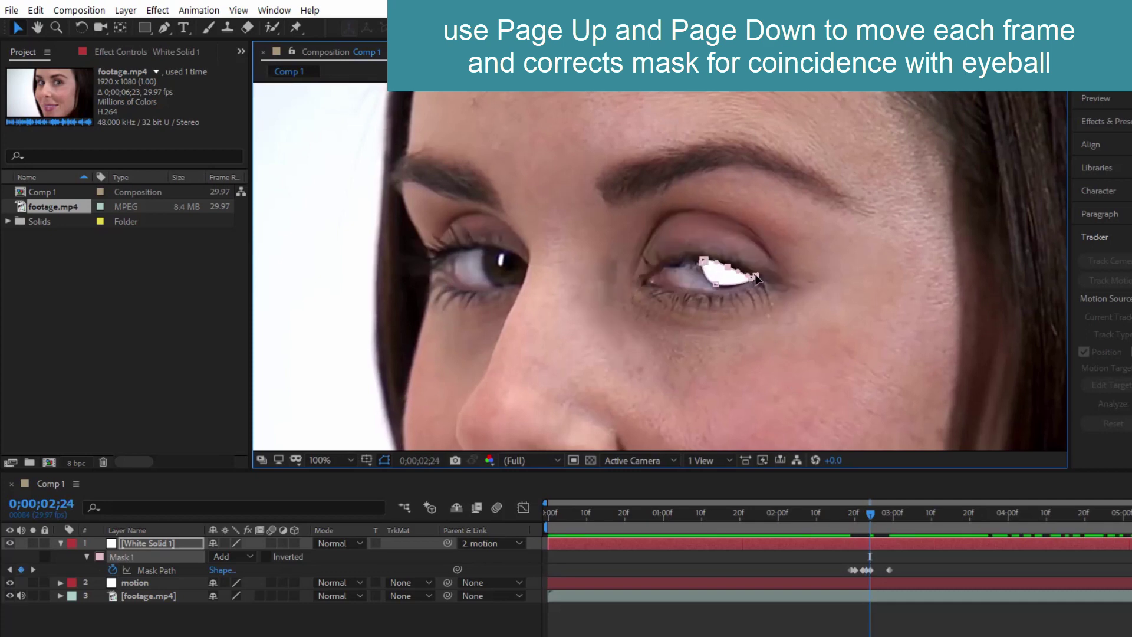
pyautogui.moveTo(737, 268)
pyautogui.mouseDown()
pyautogui.moveTo(754, 287)
pyautogui.moveTo(716, 259)
pyautogui.mouseUp()
pyautogui.press('pagedown')
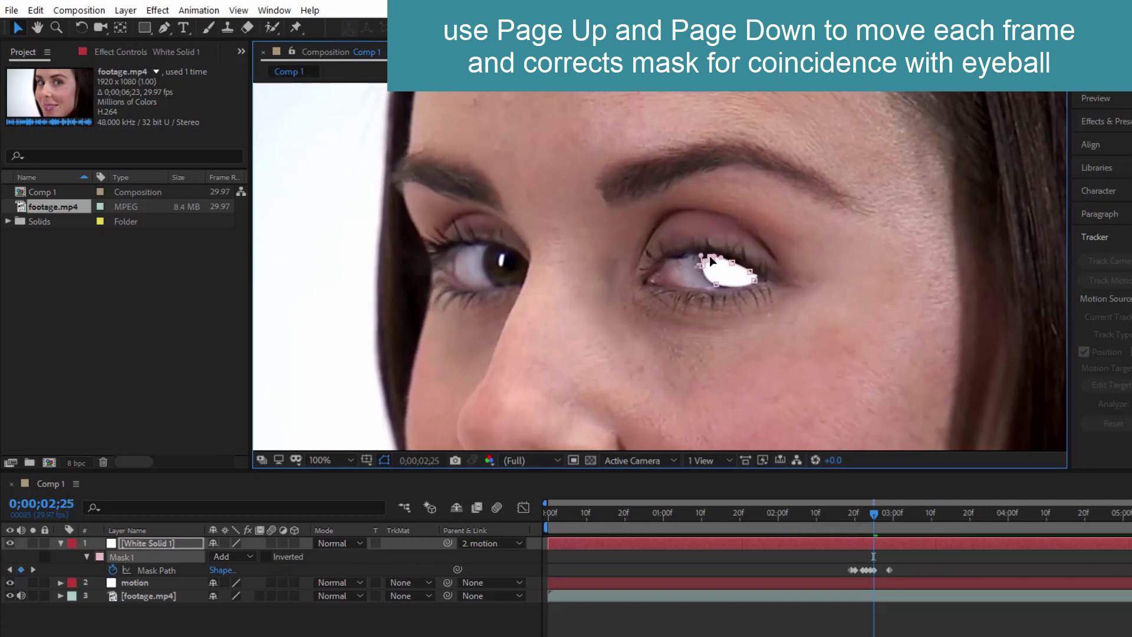
pyautogui.press('pagedown')
pyautogui.press('pagedown')
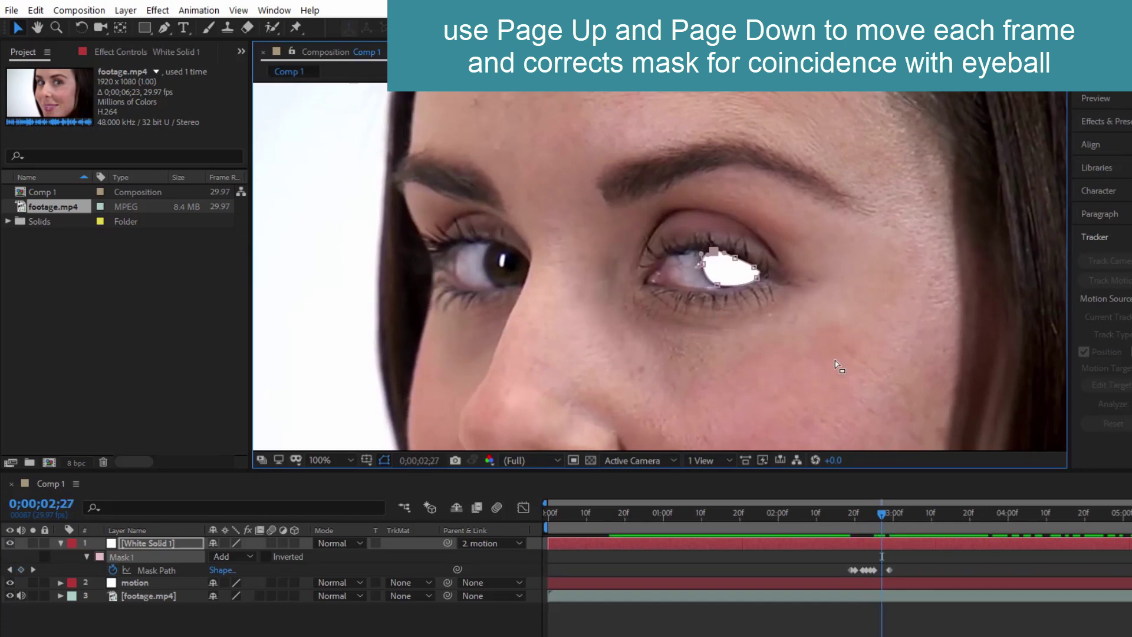
pyautogui.press('pagedown')
pyautogui.press('pagedown')
pyautogui.press('pagedown')
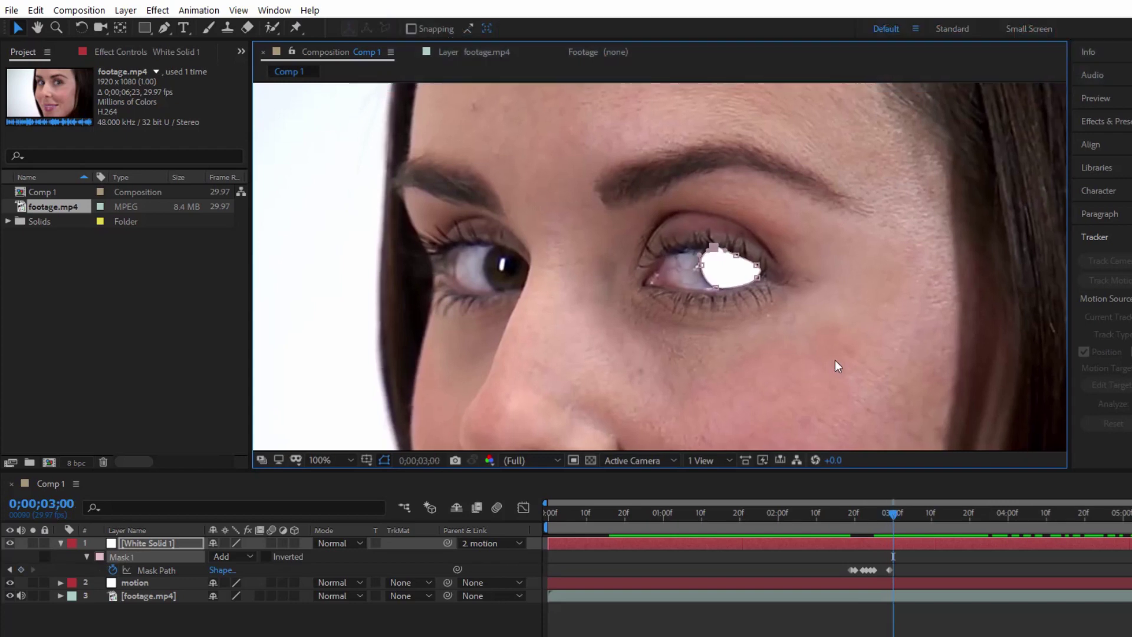
pyautogui.press('pagedown')
pyautogui.press('pagedown')
pyautogui.press('pagedown')
pyautogui.press('pagedown')
pyautogui.press('pagedown')
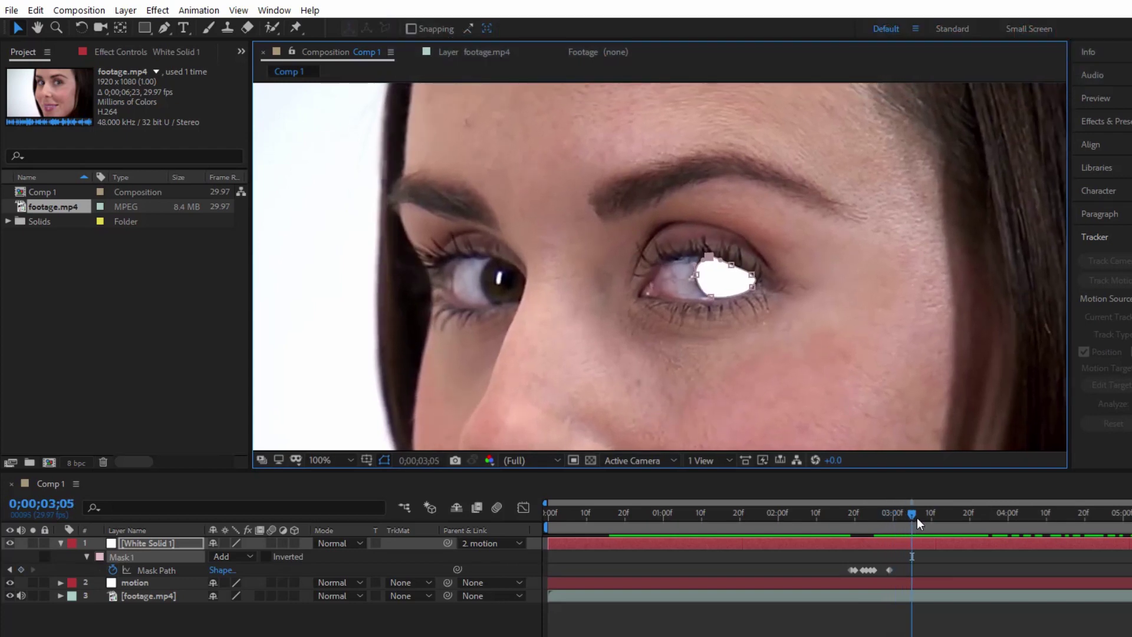
# Preview the masked footage, return to the start, and select the footage.mp4 layer.
pyautogui.moveTo(915, 515)
pyautogui.mouseDown()
pyautogui.moveTo(1123, 544)
pyautogui.moveTo(549, 556)
pyautogui.mouseUp()
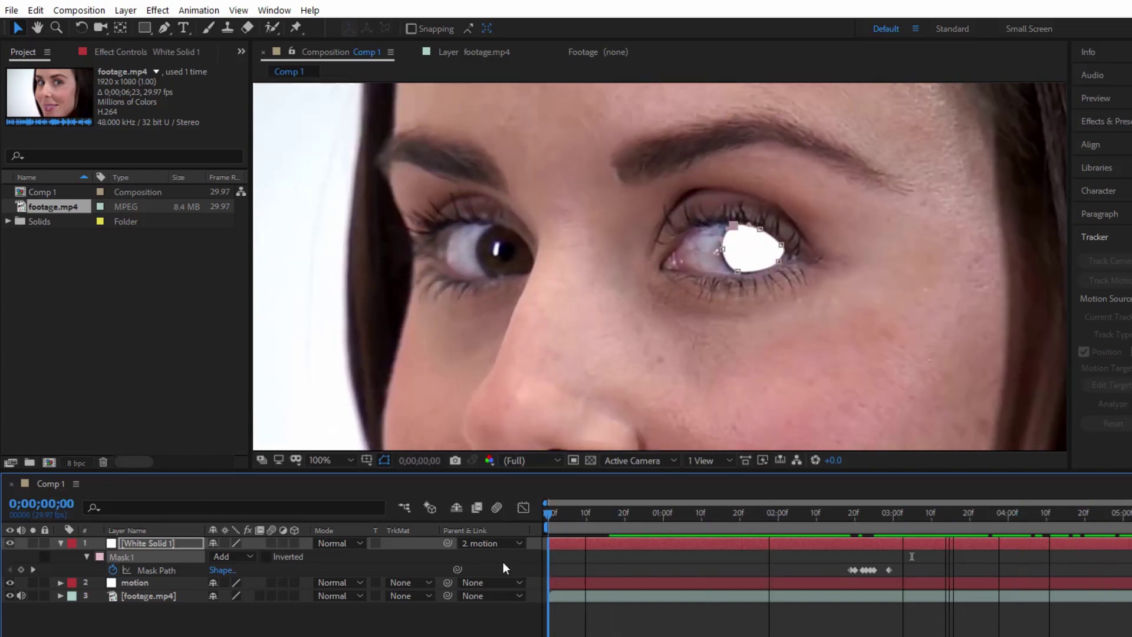
pyautogui.press('space')
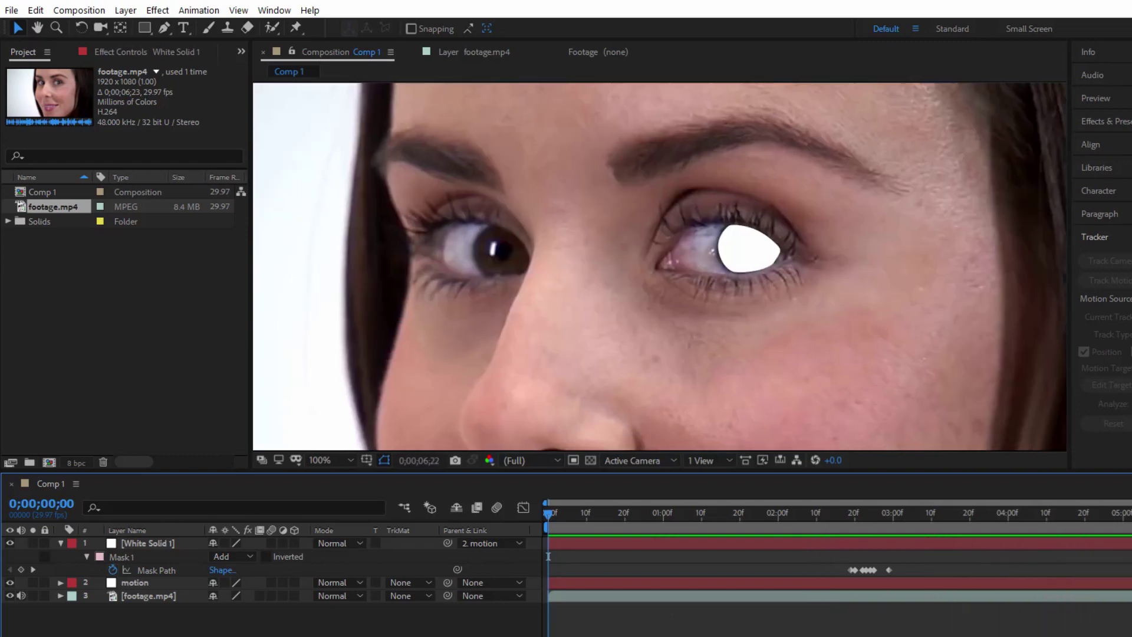
pyautogui.click(670, 512)
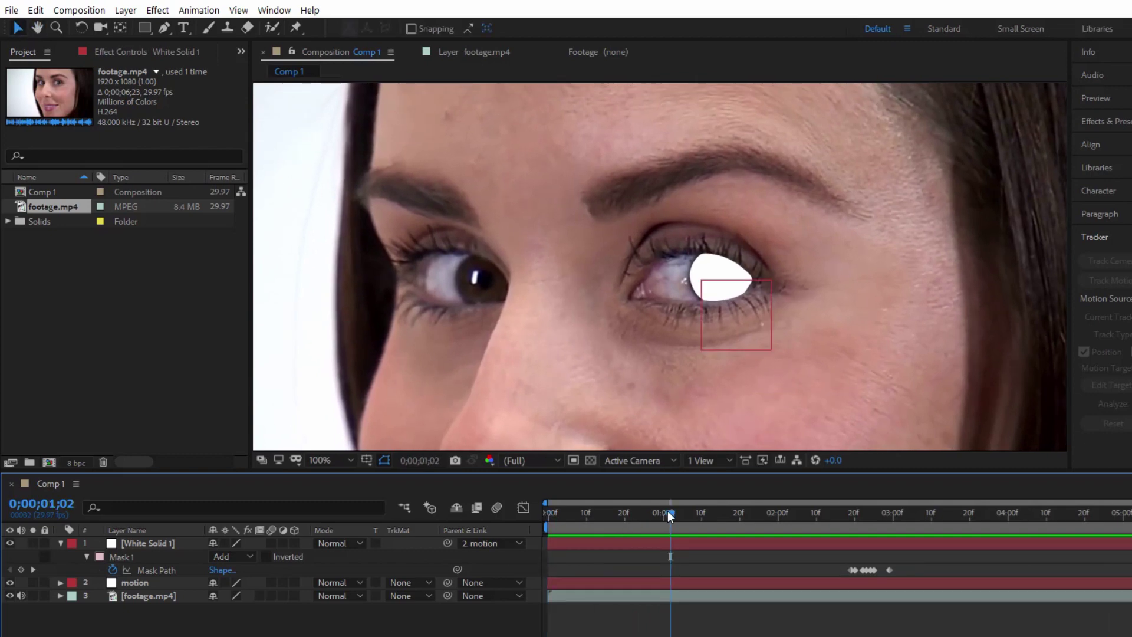
pyautogui.moveTo(671, 514); pyautogui.dragTo(539, 518)
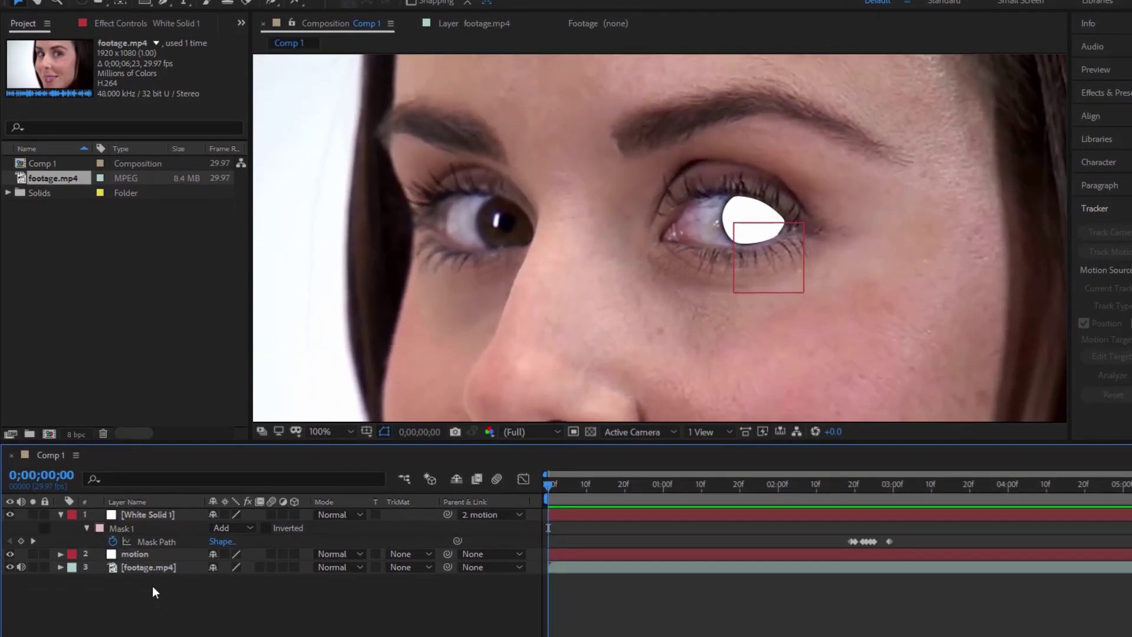
pyautogui.click(142, 568)
pyautogui.hotkey('ctrl', 'd')
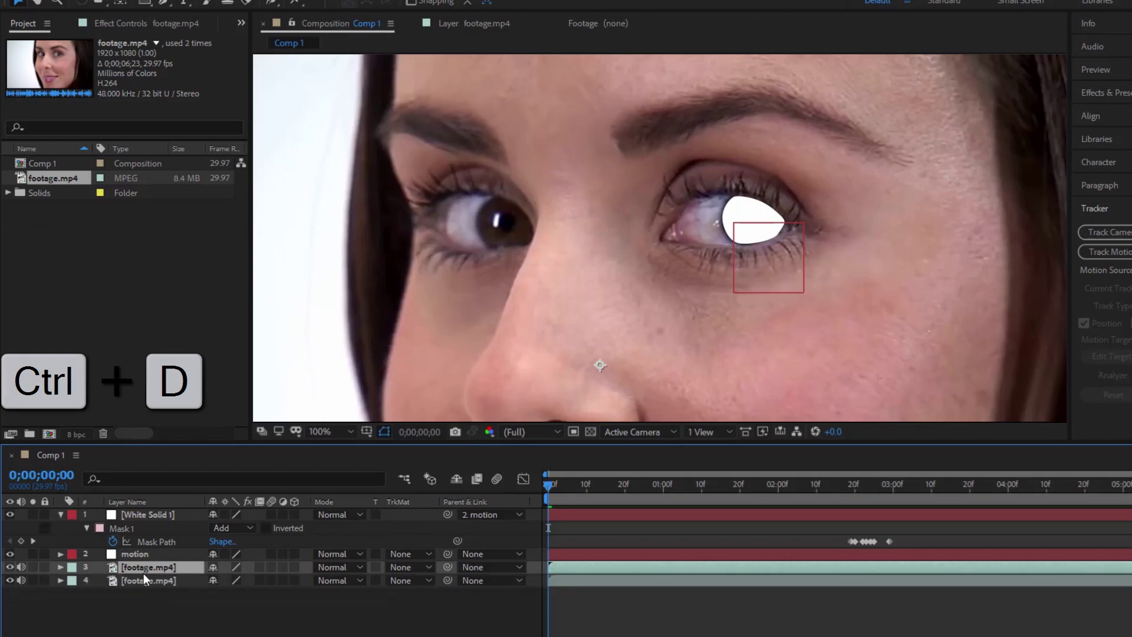
pyautogui.moveTo(141, 568); pyautogui.dragTo(137, 532)
pyautogui.press('Return')
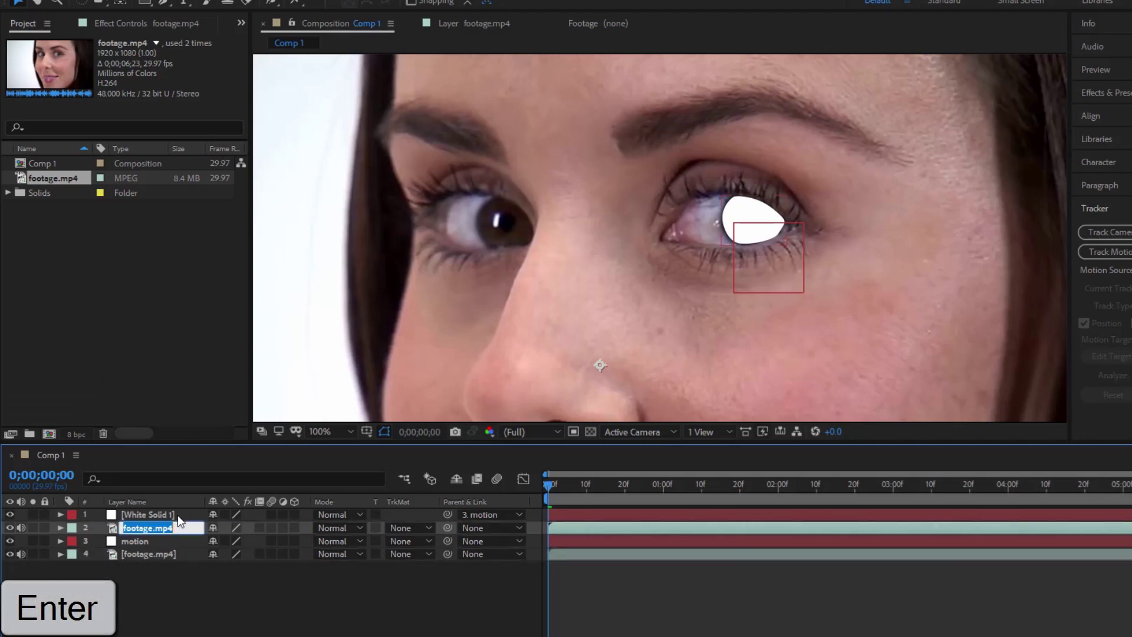
pyautogui.write('eye')
pyautogui.press('Return')
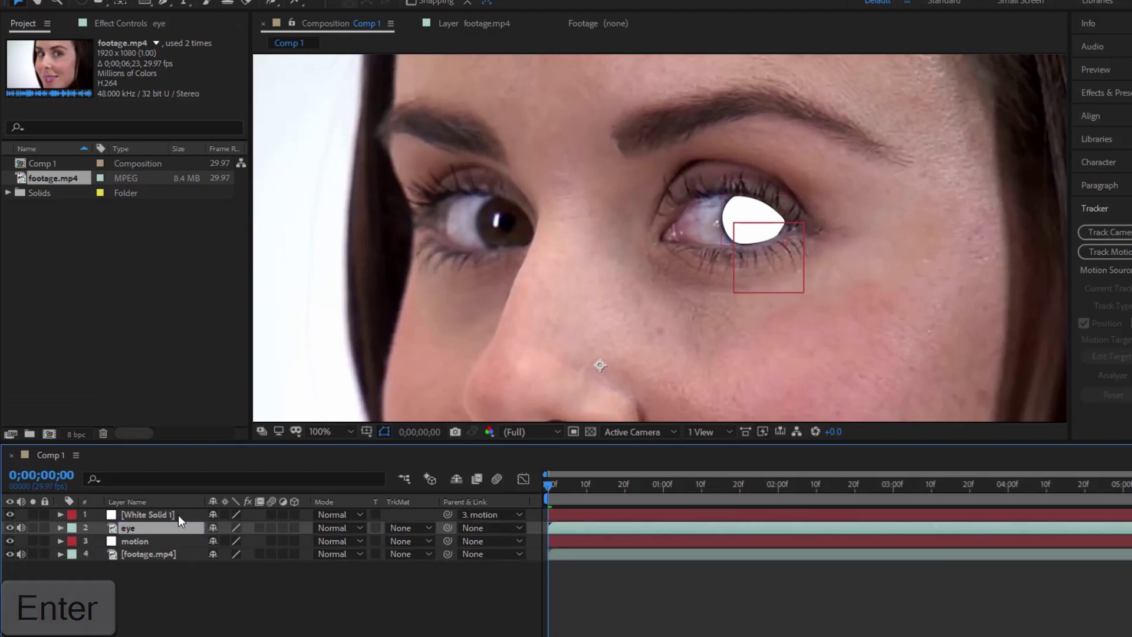
pyautogui.click(404, 528)
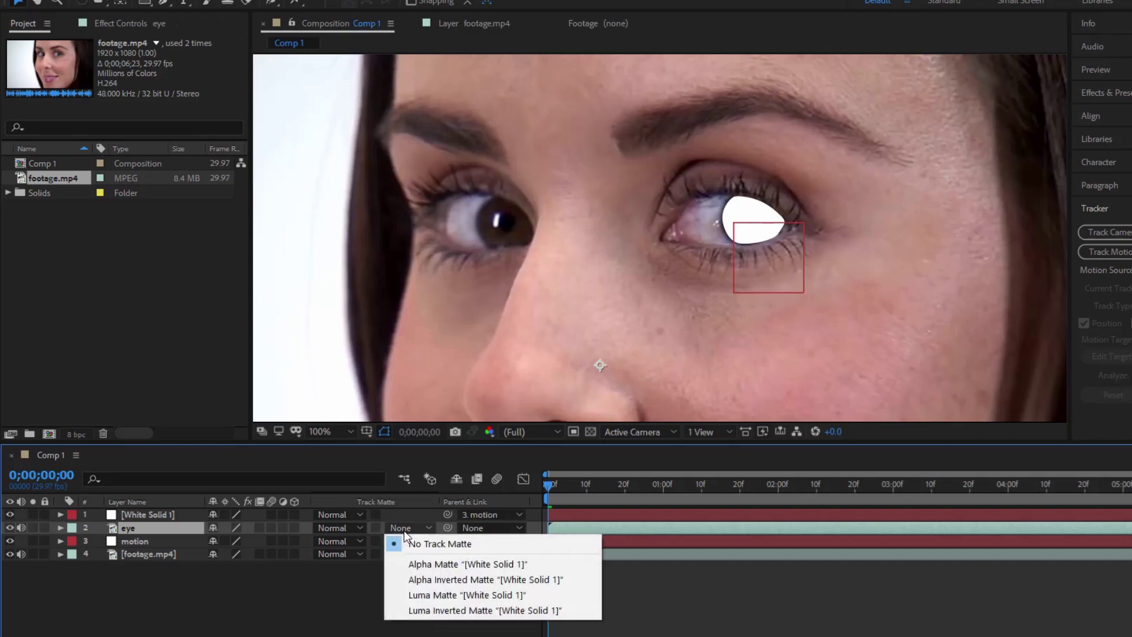
pyautogui.click(415, 565)
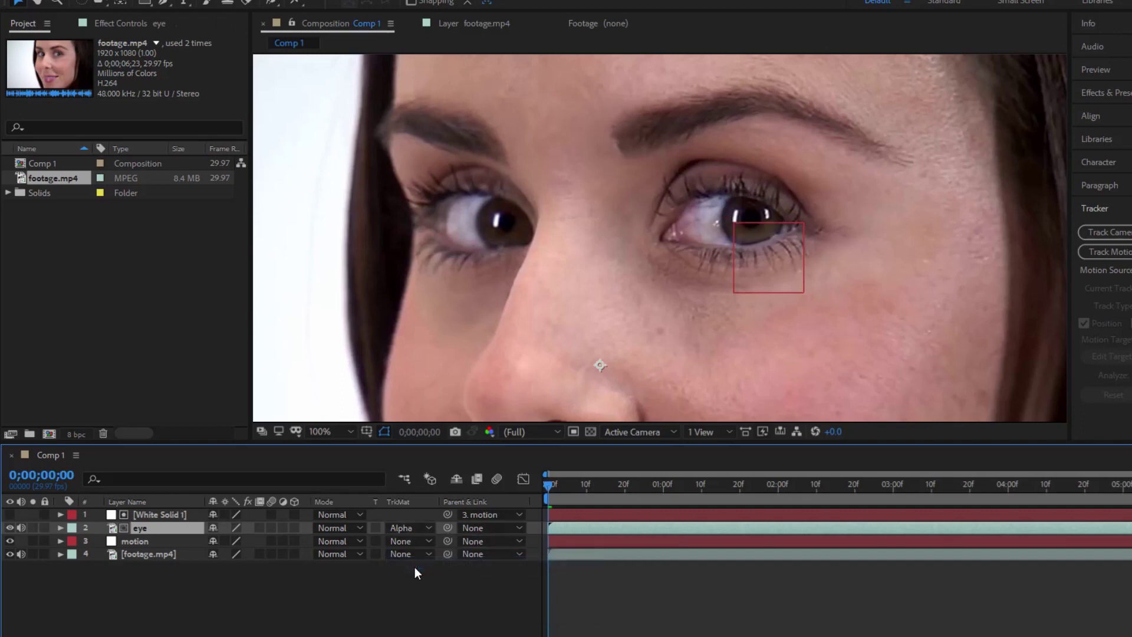
pyautogui.click(9, 543)
pyautogui.click(9, 554)
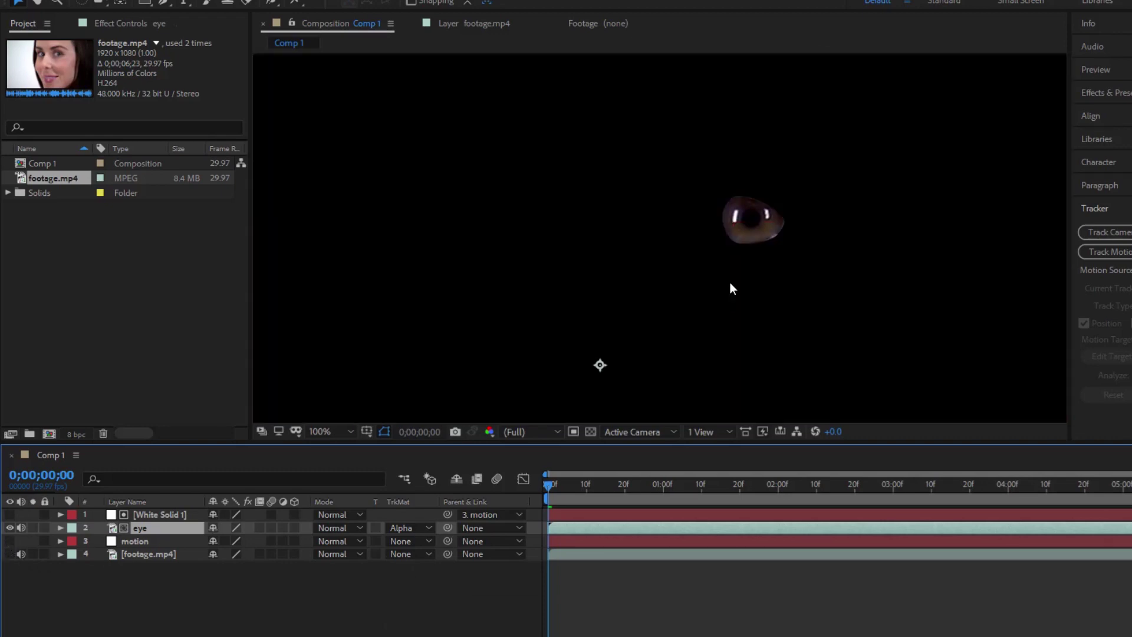
pyautogui.moveTo(548, 483)
pyautogui.mouseDown()
pyautogui.moveTo(876, 500)
pyautogui.moveTo(549, 513)
pyautogui.mouseUp()
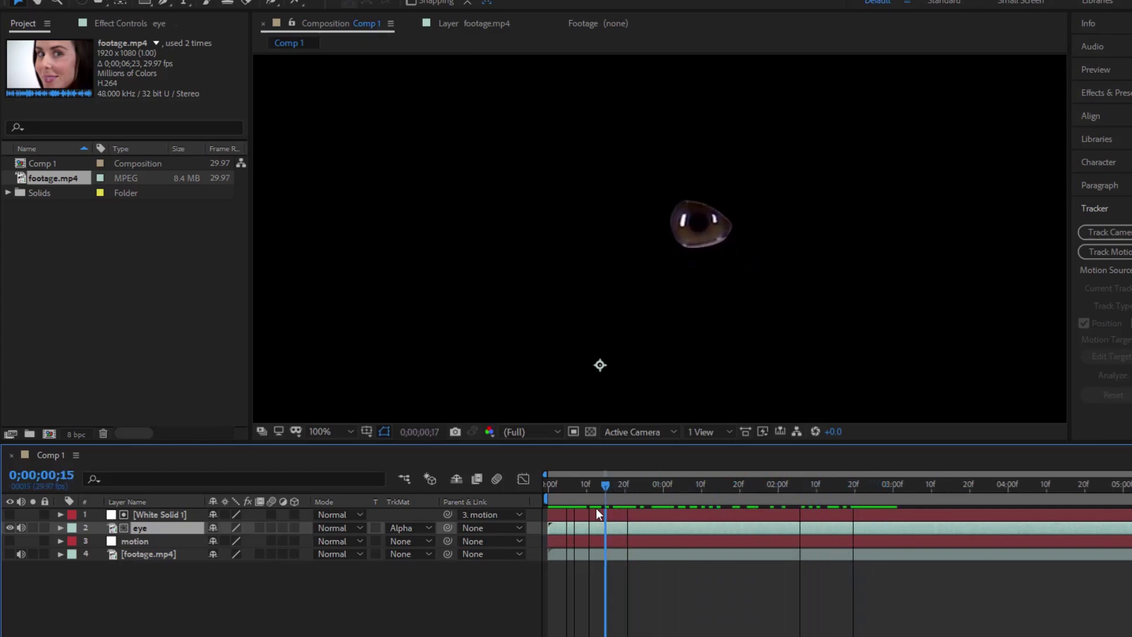
pyautogui.click(10, 555)
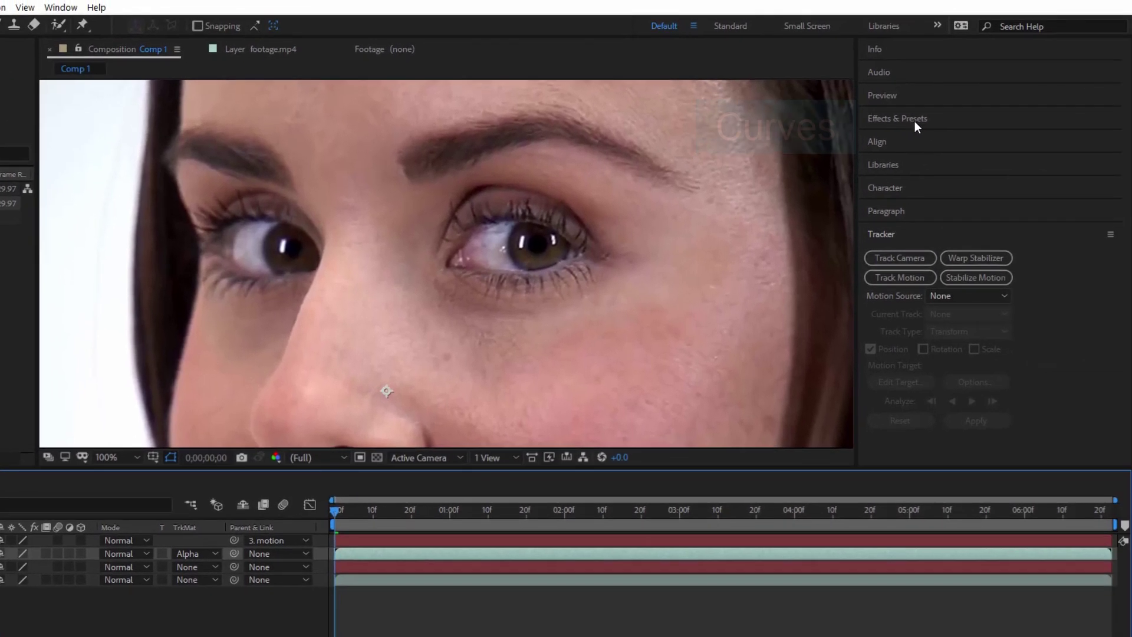
# Find the Curves effect in Effects & Presets and apply it to the eye layer.
pyautogui.click(1117, 93)
pyautogui.click(925, 138)
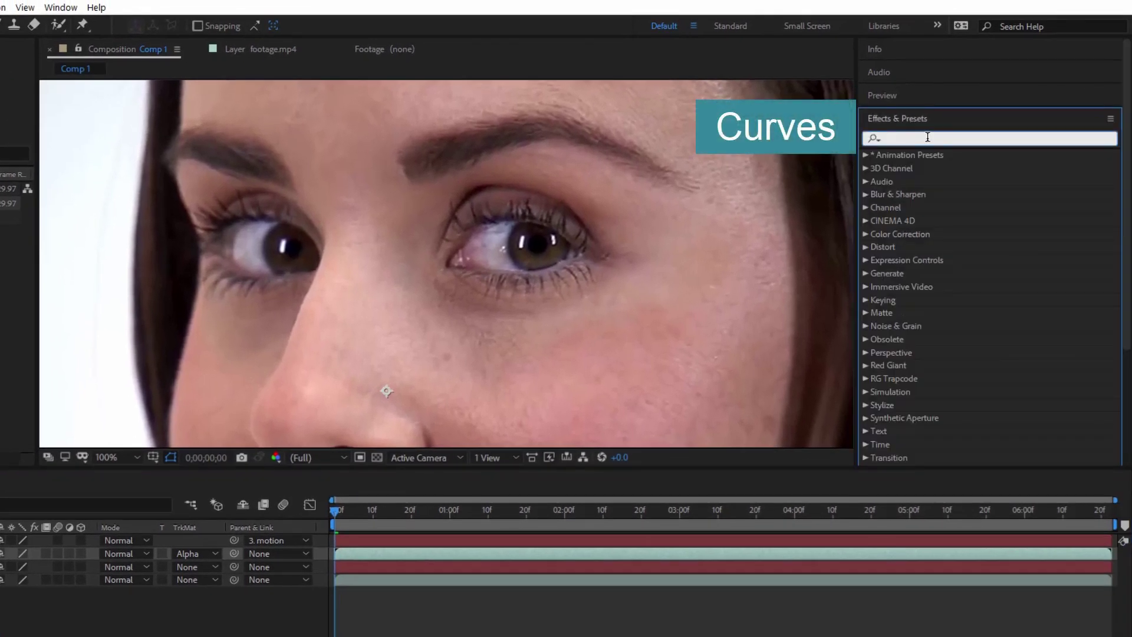
pyautogui.write('curves')
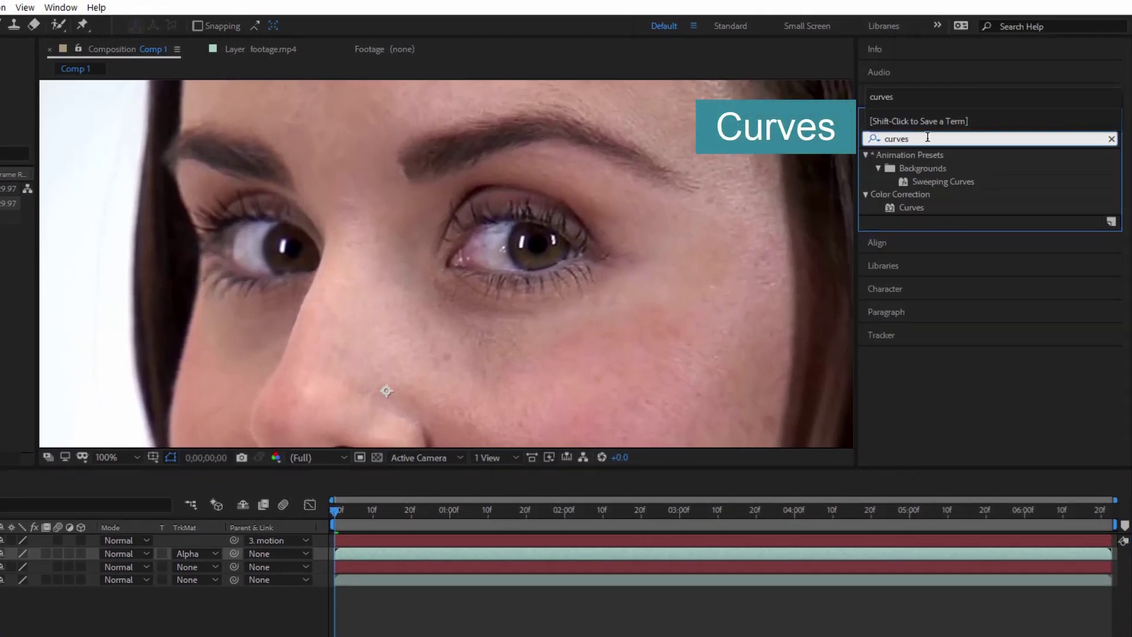
pyautogui.moveTo(911, 207); pyautogui.dragTo(140, 523)
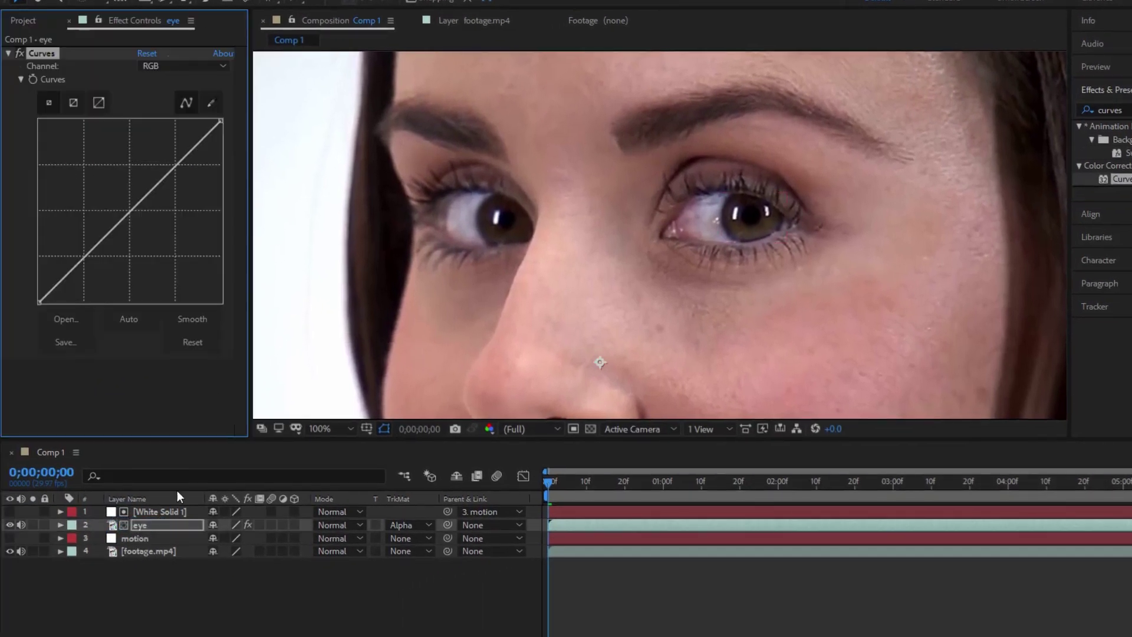
# Bend the Blue curve upward and the Red curve downward in Curves.
pyautogui.click(178, 68)
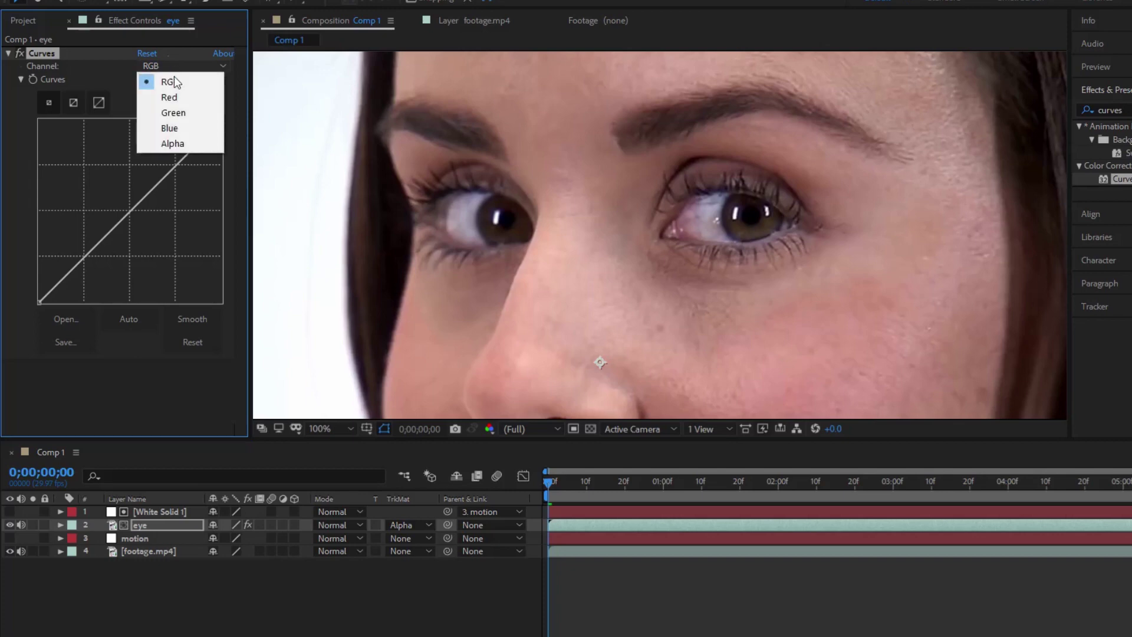
pyautogui.click(169, 128)
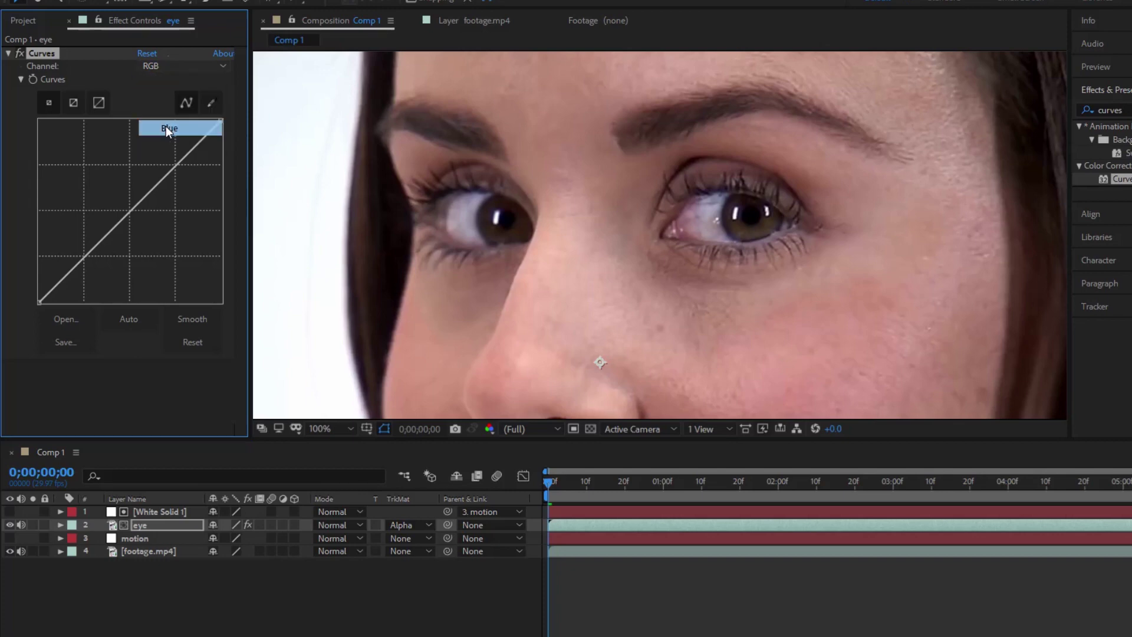
pyautogui.moveTo(133, 207)
pyautogui.mouseDown()
pyautogui.moveTo(93, 188)
pyautogui.moveTo(145, 226)
pyautogui.mouseUp()
pyautogui.click(178, 66)
pyautogui.click(159, 79)
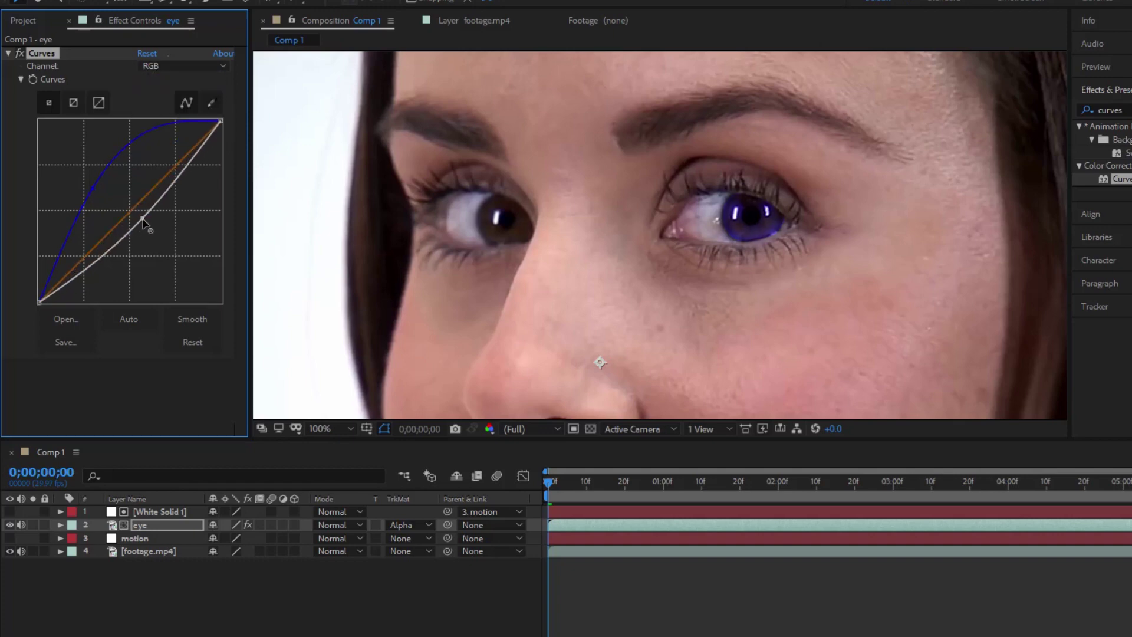
pyautogui.click(184, 66)
pyautogui.click(160, 93)
pyautogui.moveTo(136, 203); pyautogui.dragTo(146, 221)
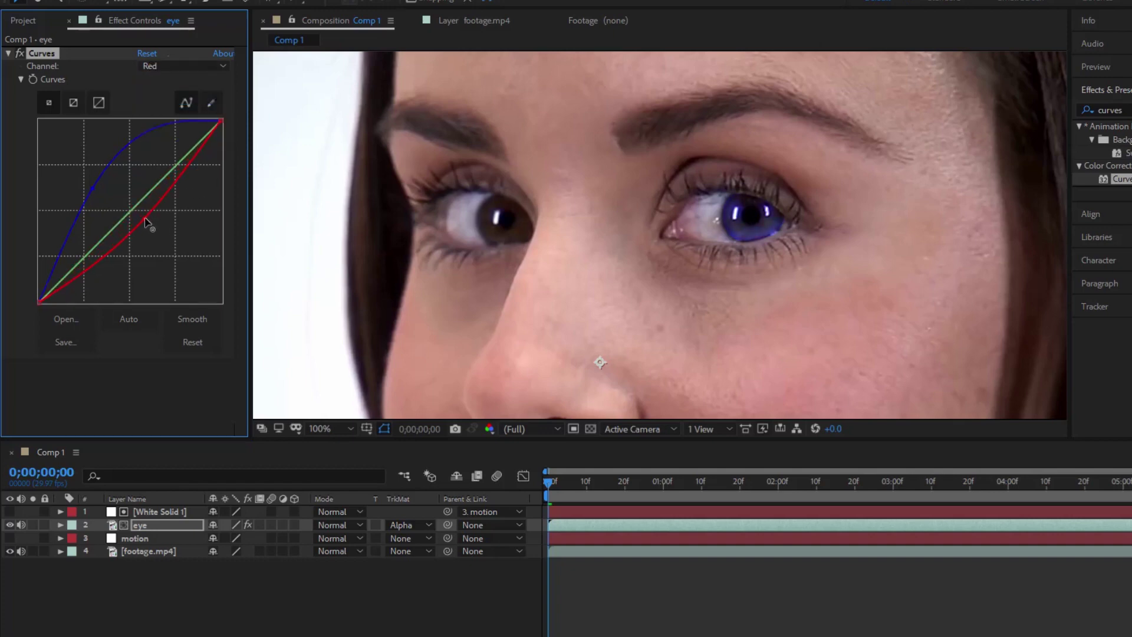
# Raise the RGB and Green curves, cut red further, and preview the blue iris.
pyautogui.click(197, 68)
pyautogui.click(172, 147)
pyautogui.moveTo(138, 199); pyautogui.dragTo(123, 187)
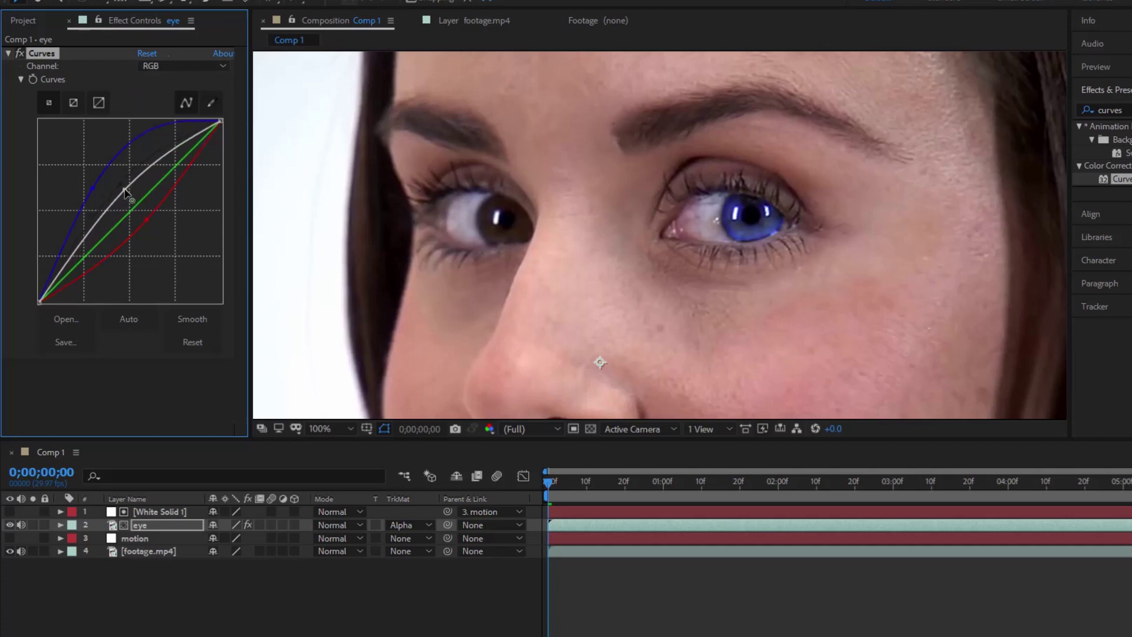
pyautogui.scroll(-3, 323, 235)
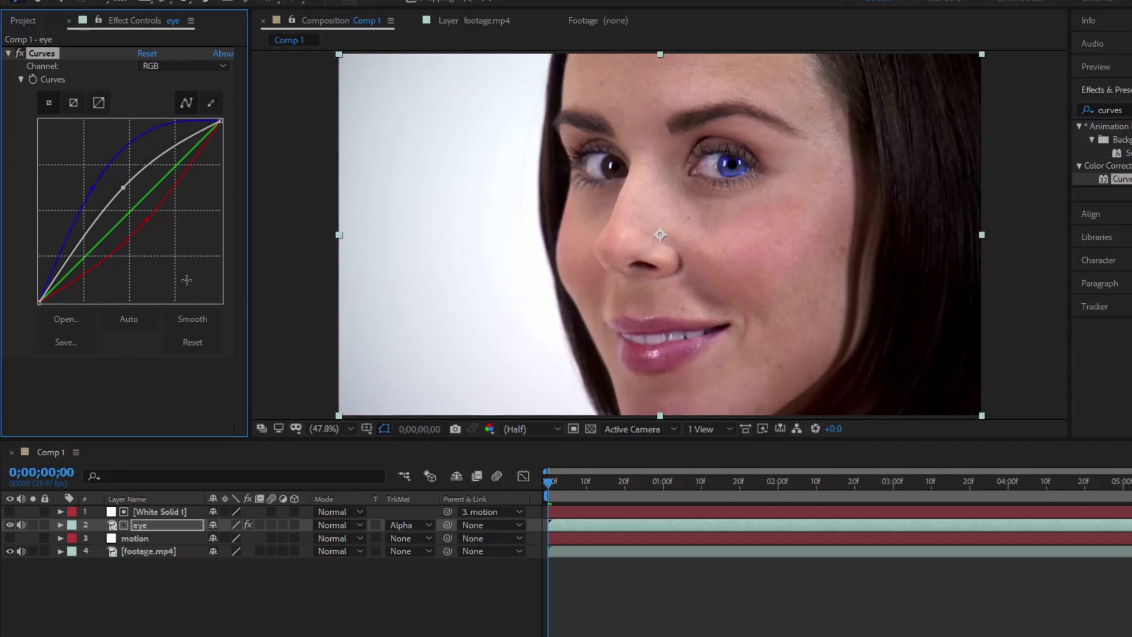
pyautogui.moveTo(133, 207); pyautogui.dragTo(87, 239)
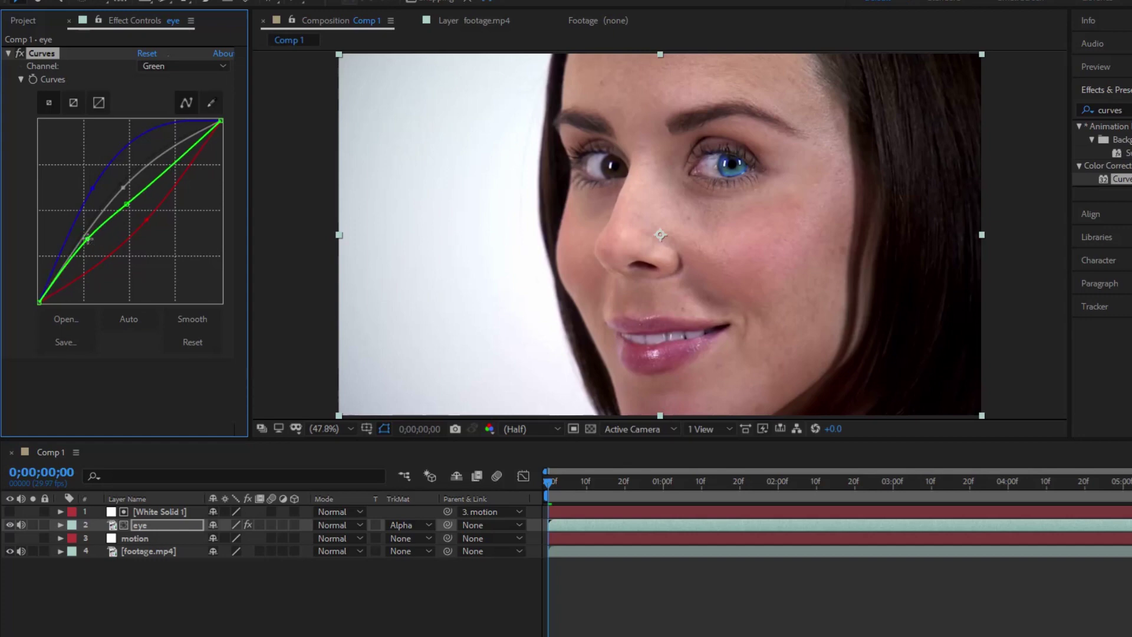
pyautogui.click(74, 221)
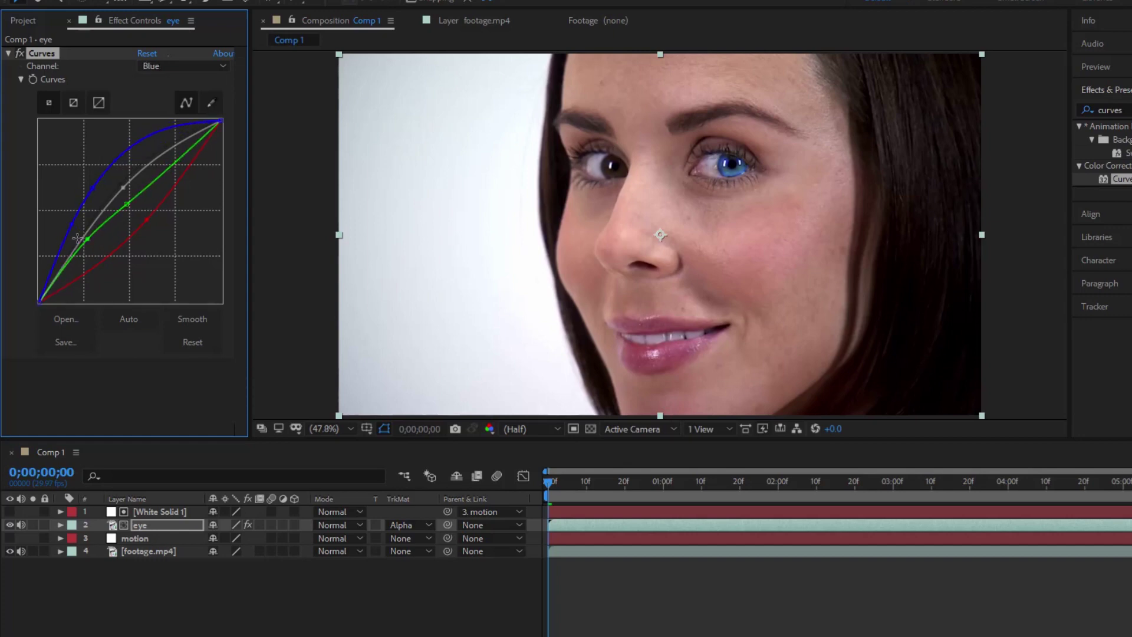
pyautogui.click(125, 187)
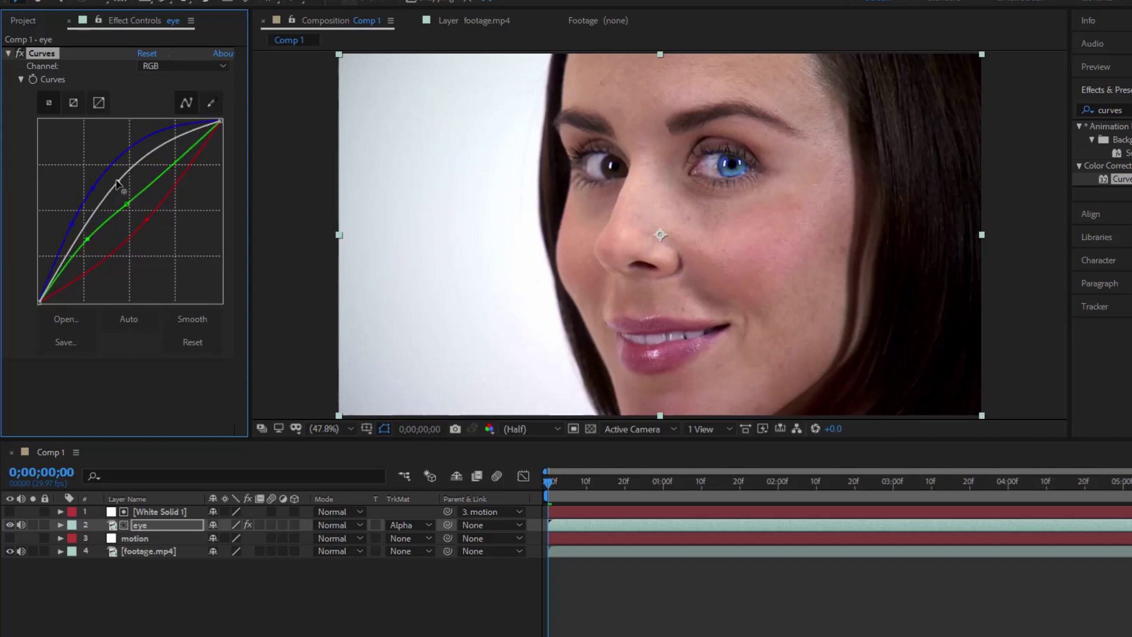
pyautogui.click(120, 186)
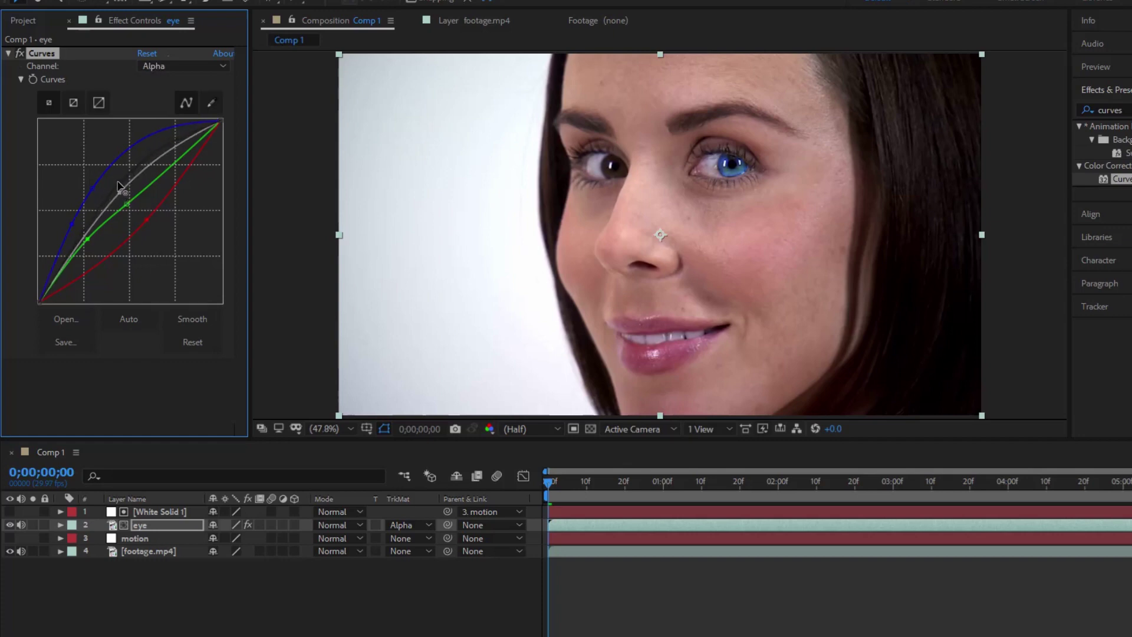
pyautogui.moveTo(147, 220); pyautogui.dragTo(143, 237)
pyautogui.press('space')
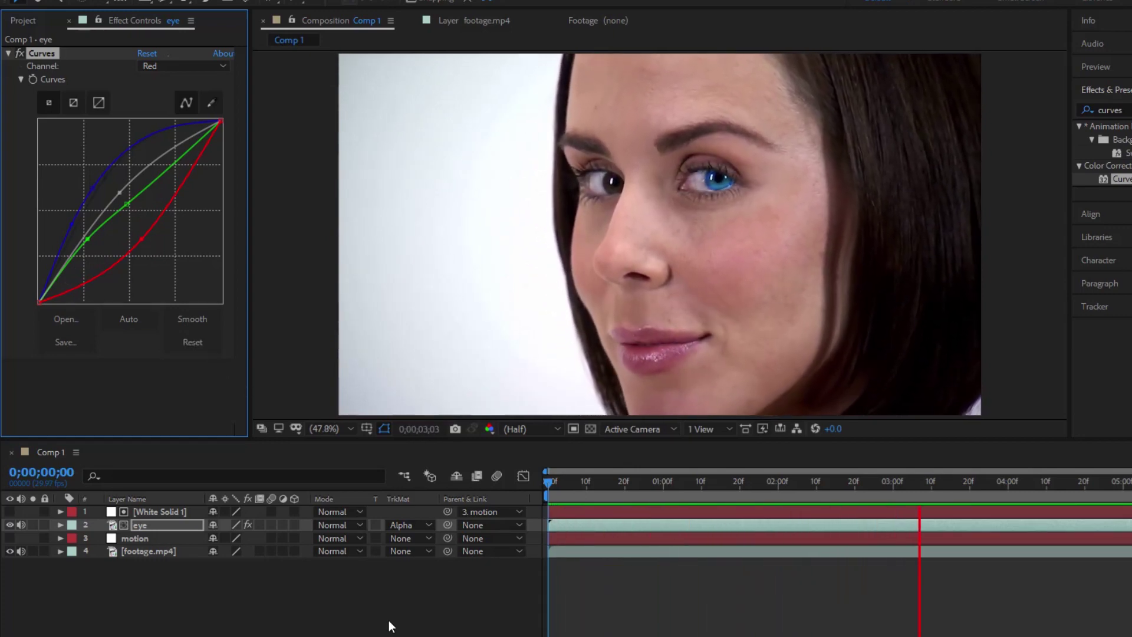
# Stop the preview, return to frame 0;00;01;07, and show White Solid 1's mask properties.
pyautogui.press('space')
pyautogui.moveTo(960, 488); pyautogui.dragTo(690, 489)
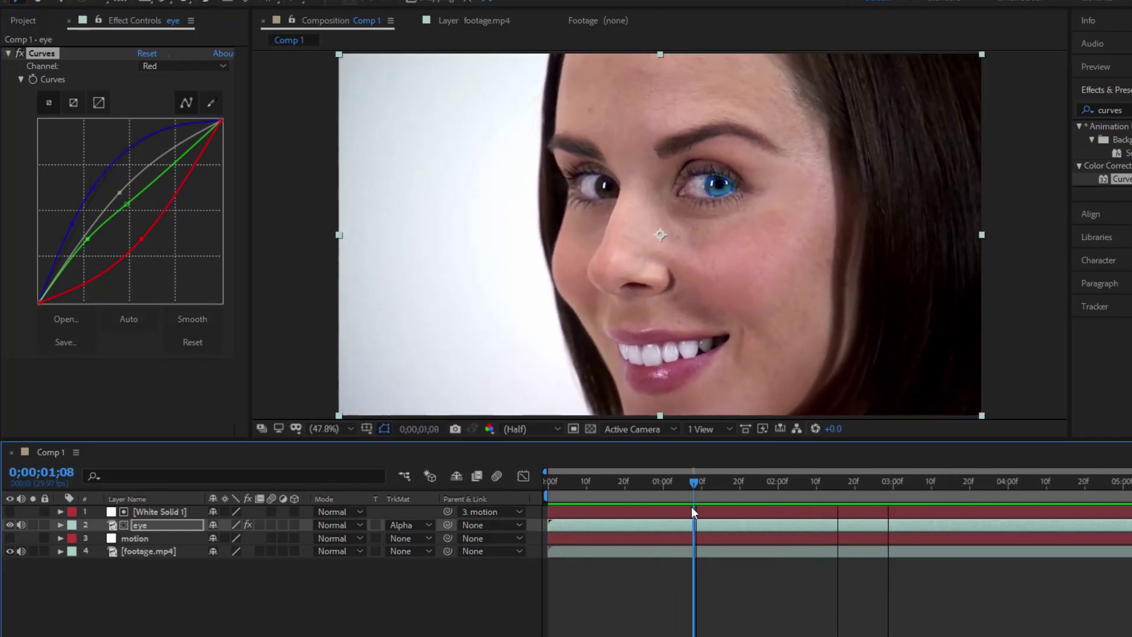
pyautogui.click(144, 512)
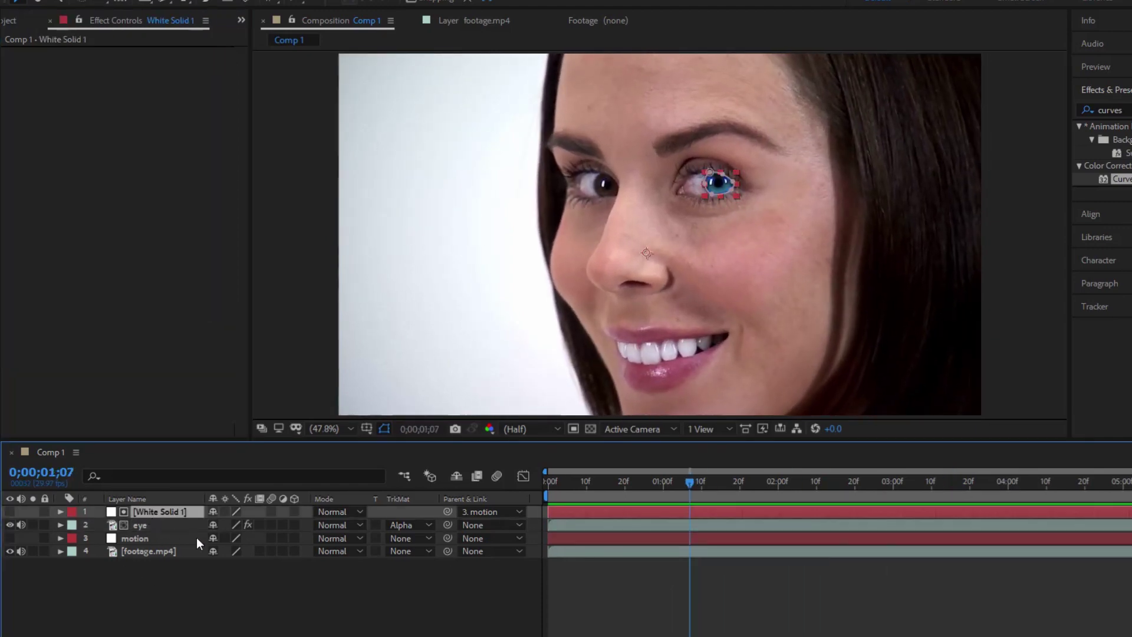
pyautogui.press('m')
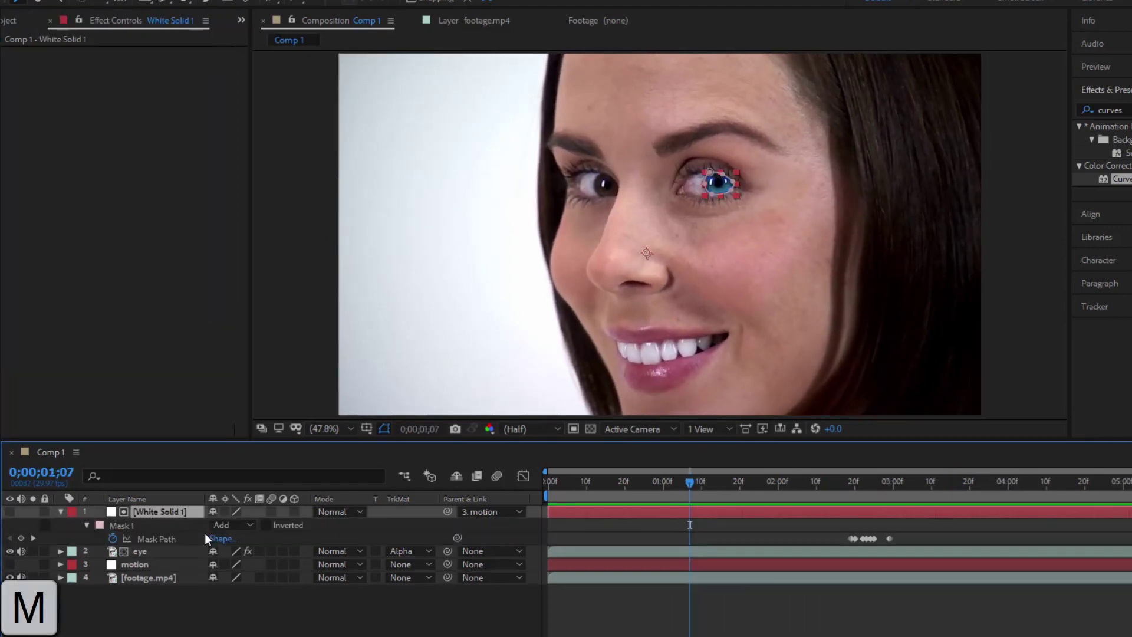
# Set Mask 1 feather to 10 pixels and expansion to -3 pixels, then deselect the layer.
pyautogui.click(86, 524)
pyautogui.click(85, 525)
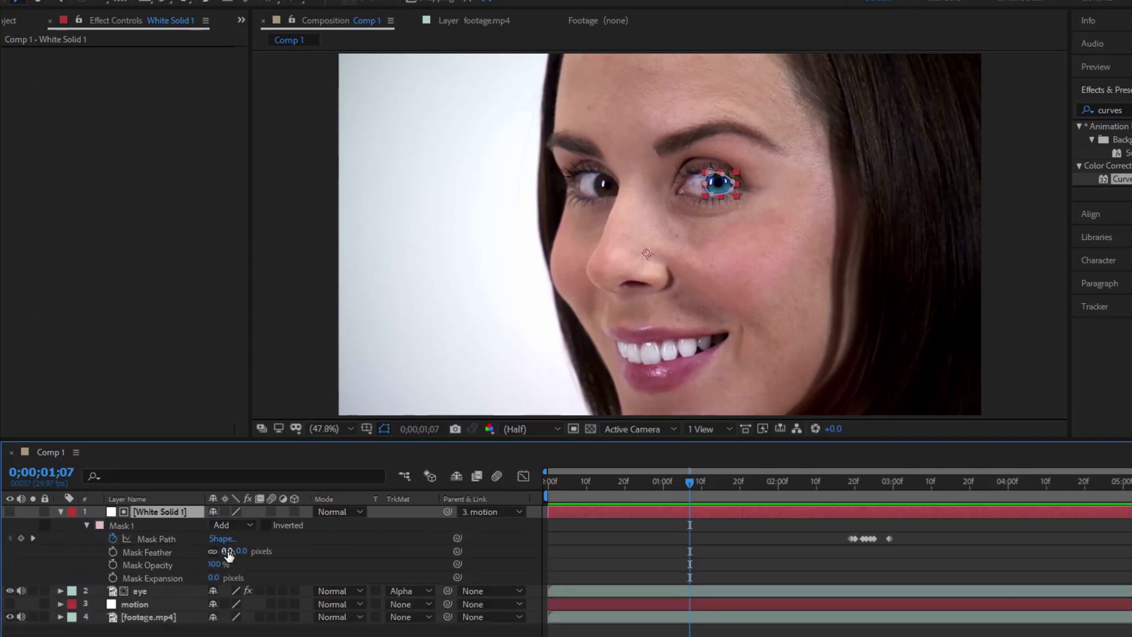
pyautogui.moveTo(227, 551); pyautogui.dragTo(253, 550)
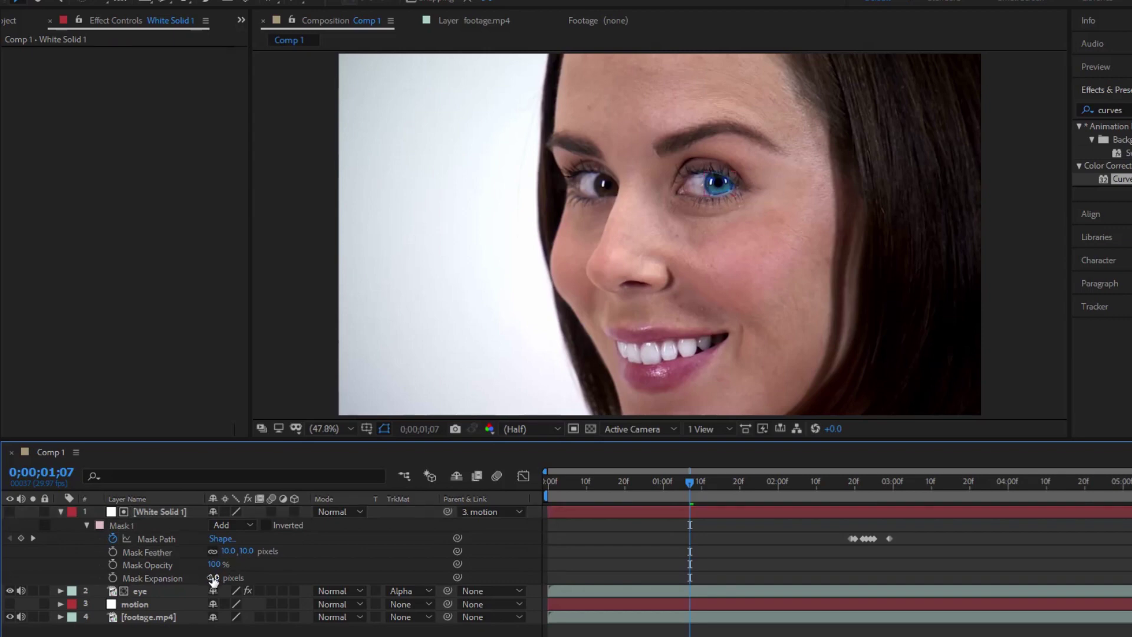
pyautogui.moveTo(213, 577); pyautogui.dragTo(203, 579)
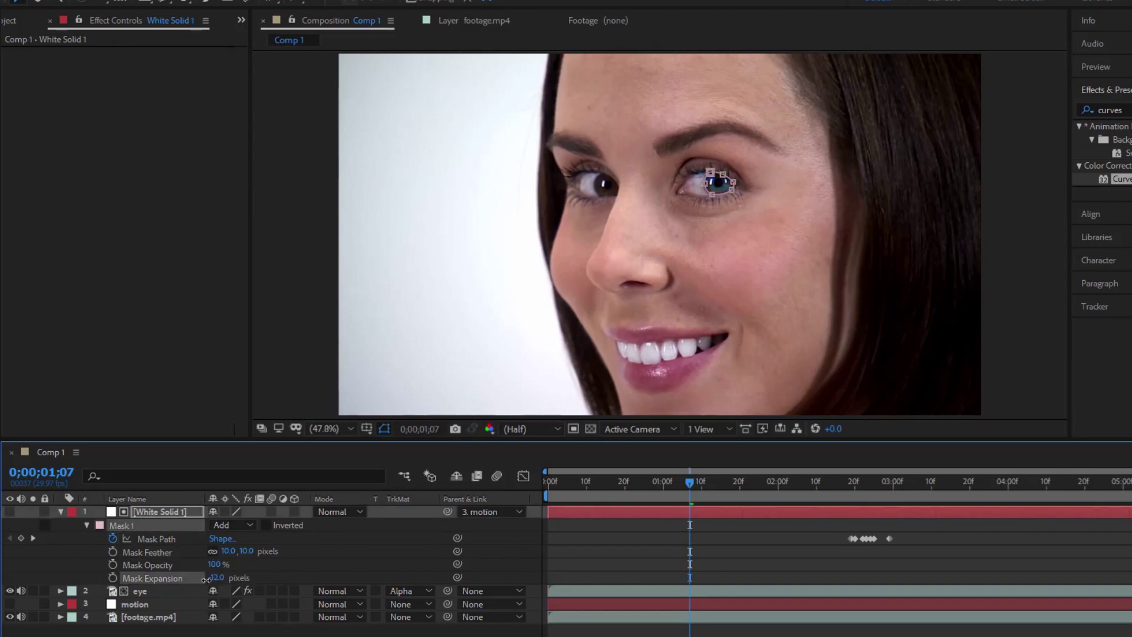
pyautogui.click(215, 578)
pyautogui.write('-3')
pyautogui.press('Return')
pyautogui.click(254, 632)
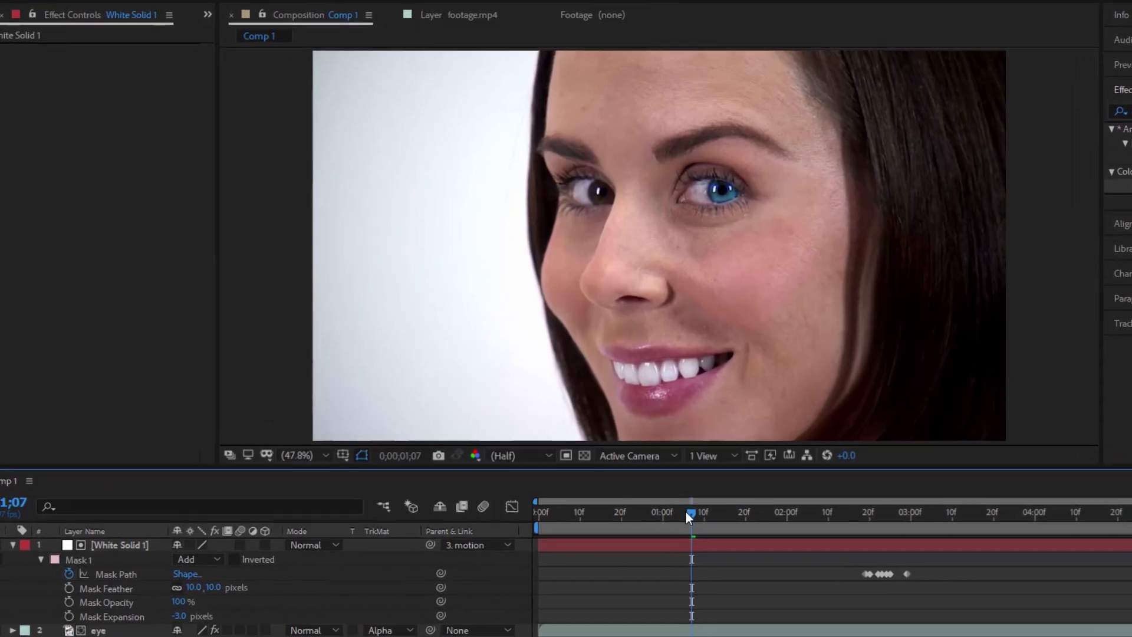
pyautogui.moveTo(687, 498); pyautogui.dragTo(554, 496)
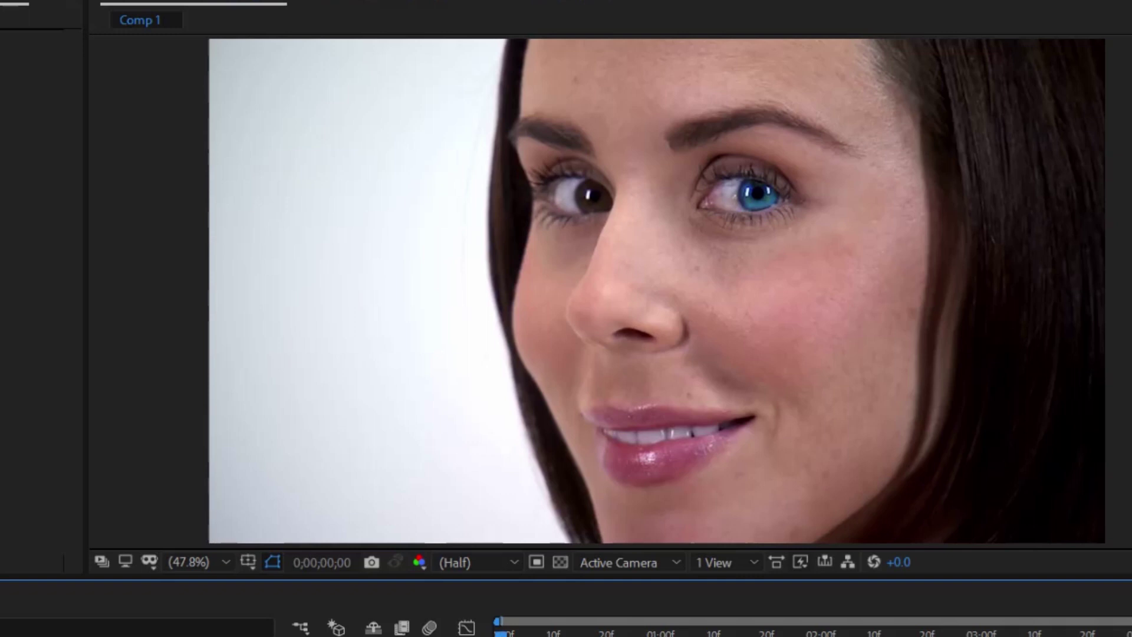
pyautogui.press('space')
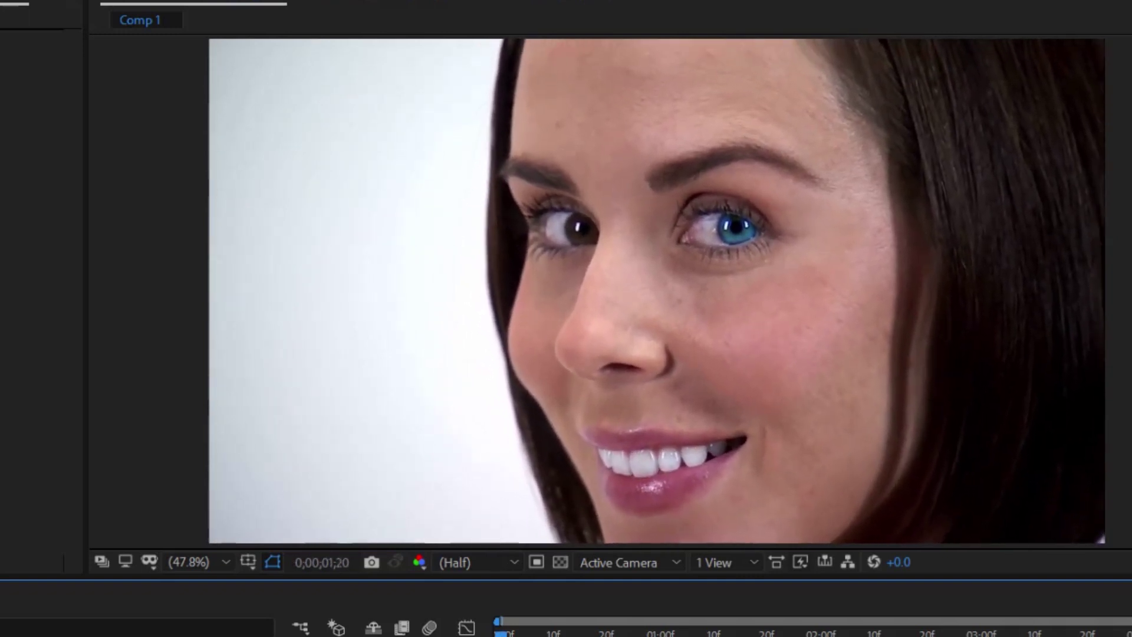